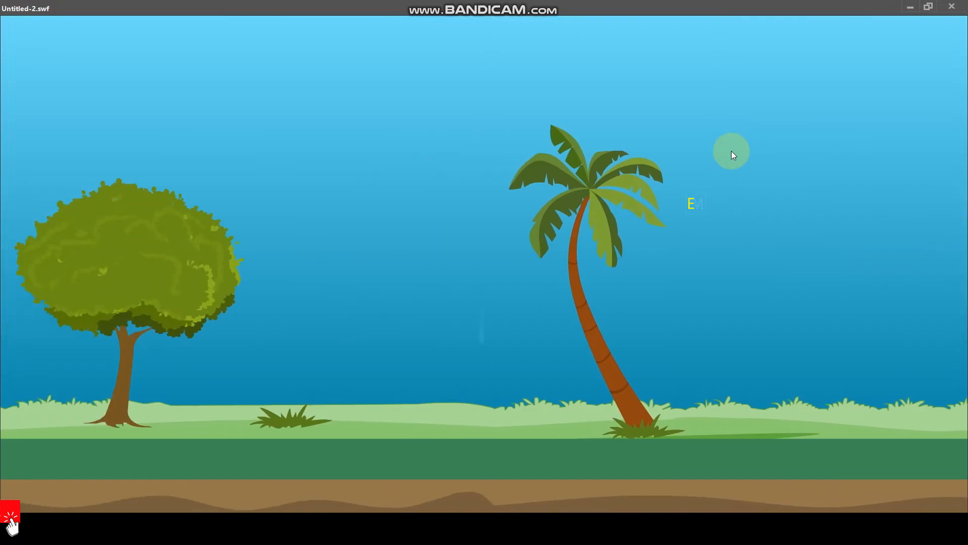
# Try moving the background symbol on the stage, and undo the move.
pyautogui.press('e')
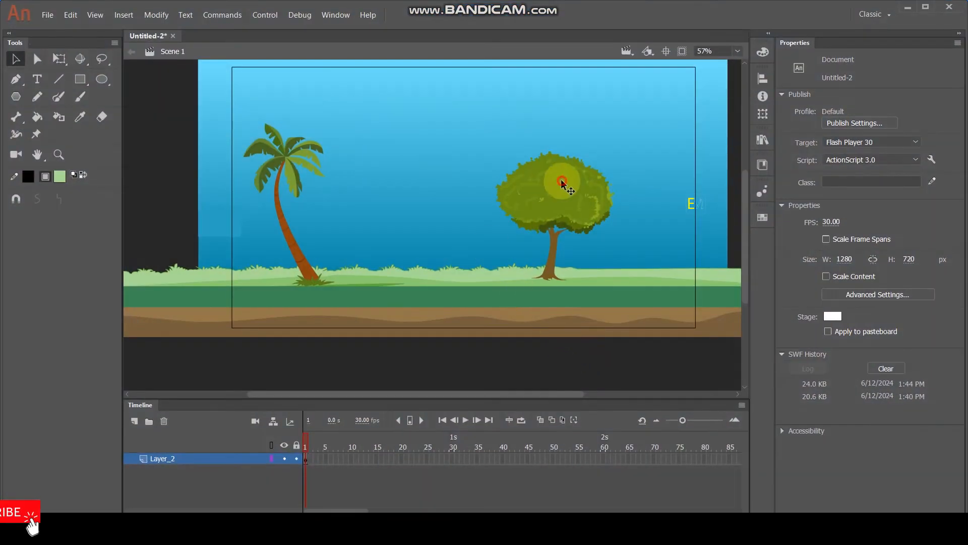
pyautogui.click(561, 183)
pyautogui.scroll(-3, 552, 186)
pyautogui.scroll(2, 504, 190)
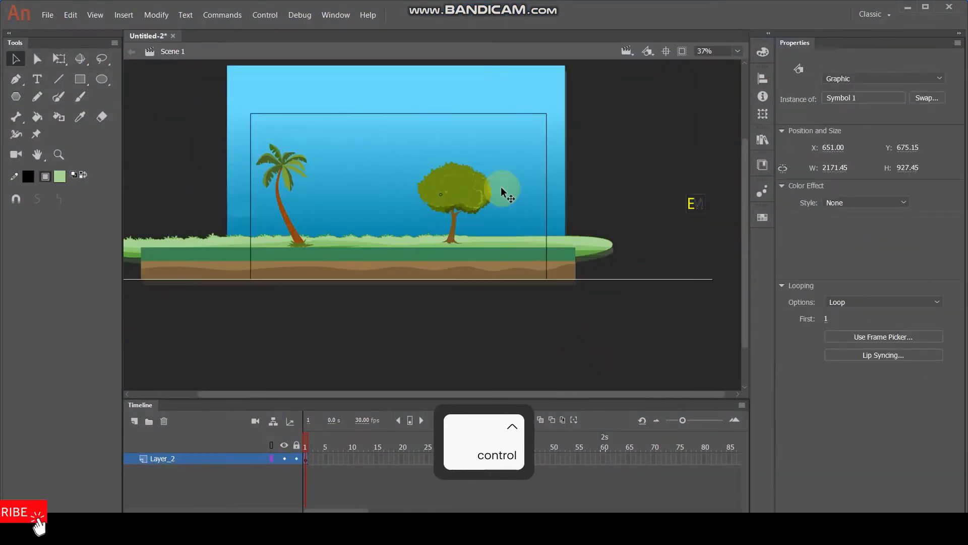
pyautogui.moveTo(502, 190); pyautogui.dragTo(459, 219)
pyautogui.hotkey('ctrl', 'z')
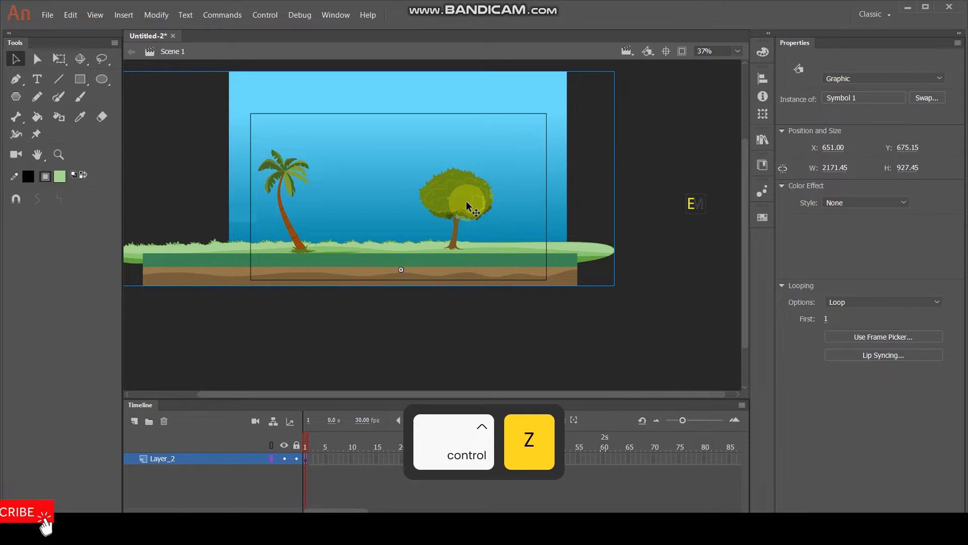
# Try moving the round tree, the palm tree and the sky backdrop separately inside Symbol 1.
pyautogui.doubleClick(466, 201)
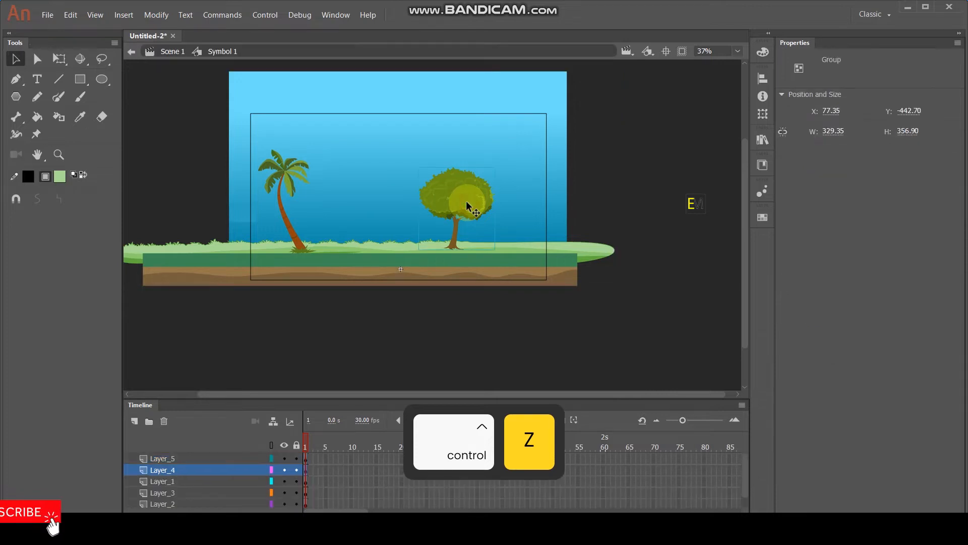
pyautogui.moveTo(459, 198); pyautogui.dragTo(474, 207)
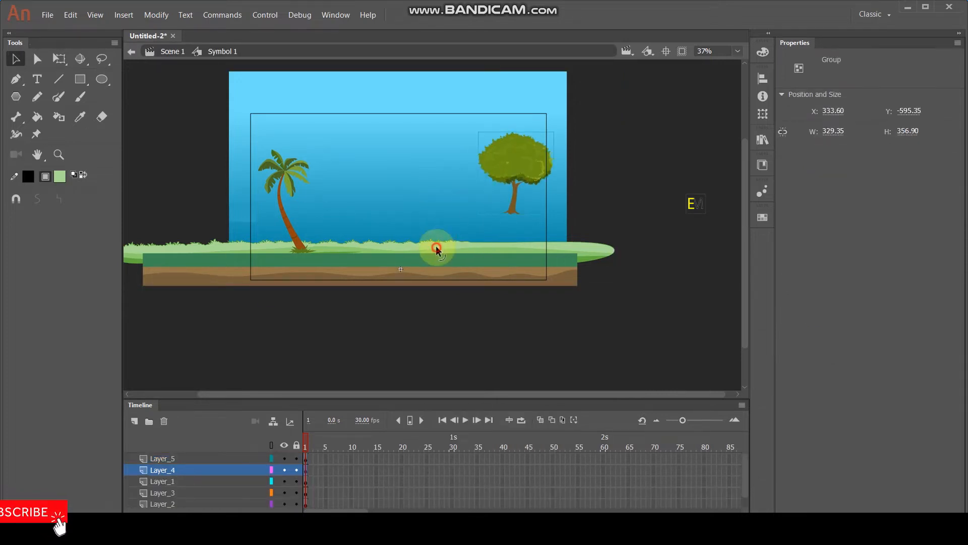
pyautogui.hotkey('ctrl', 'z')
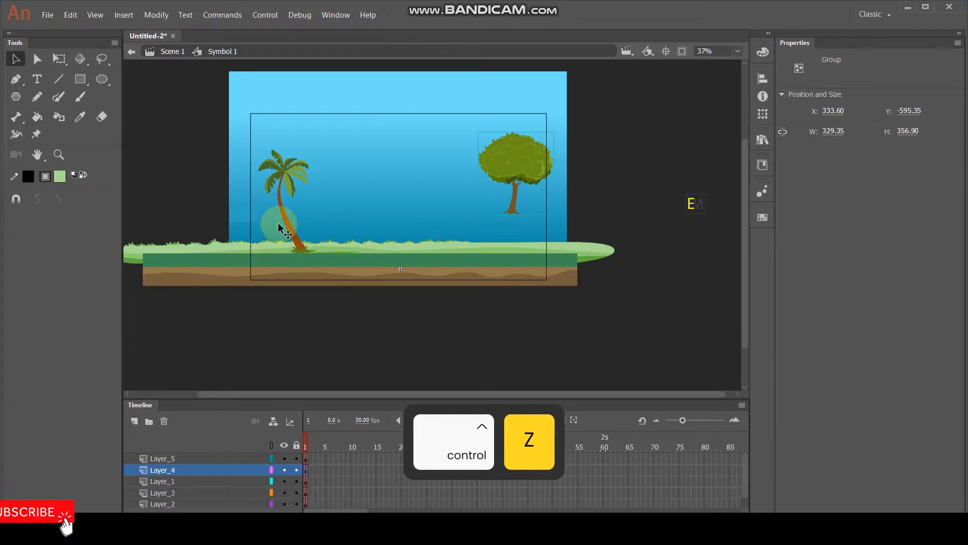
pyautogui.click(288, 236)
pyautogui.hotkey('ctrl', 'z')
pyautogui.click(356, 163)
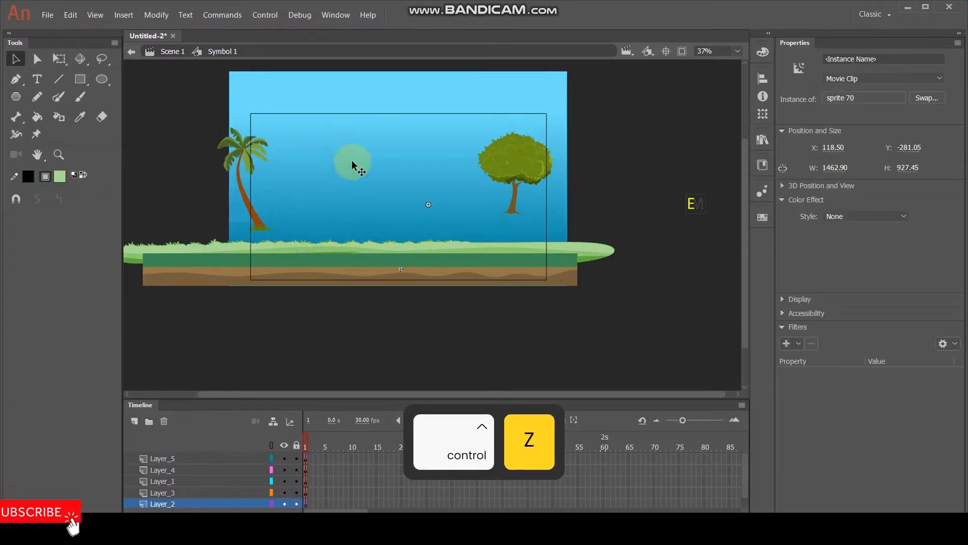
pyautogui.moveTo(356, 162); pyautogui.dragTo(180, 123)
pyautogui.hotkey('ctrl', 'z')
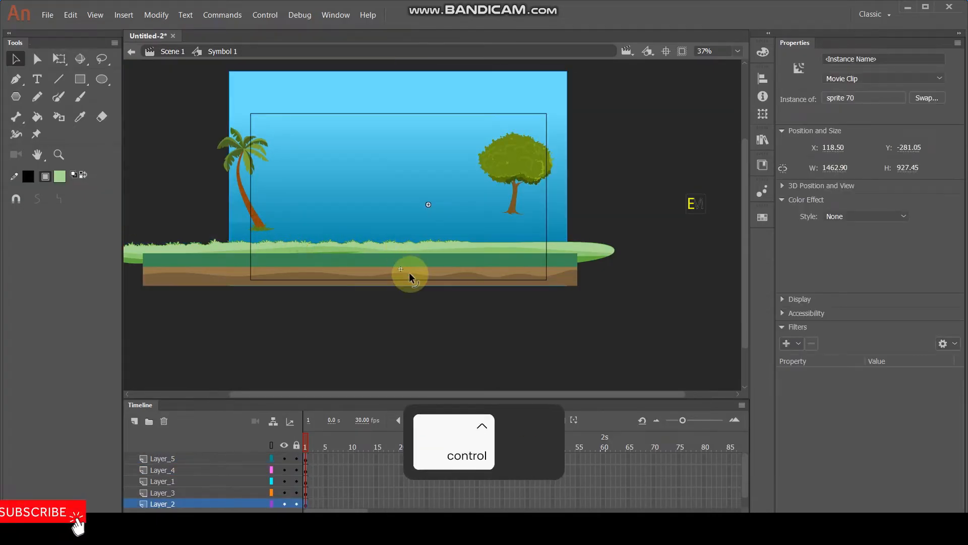
pyautogui.click(385, 333)
# Undo the moves of the separate elements inside Symbol 1 and return to Scene 1.
pyautogui.click(170, 52)
pyautogui.hotkey('ctrl', 'z')
pyautogui.hotkey('ctrl', 'z')
pyautogui.hotkey('ctrl', 'z')
pyautogui.hotkey('ctrl', 'z')
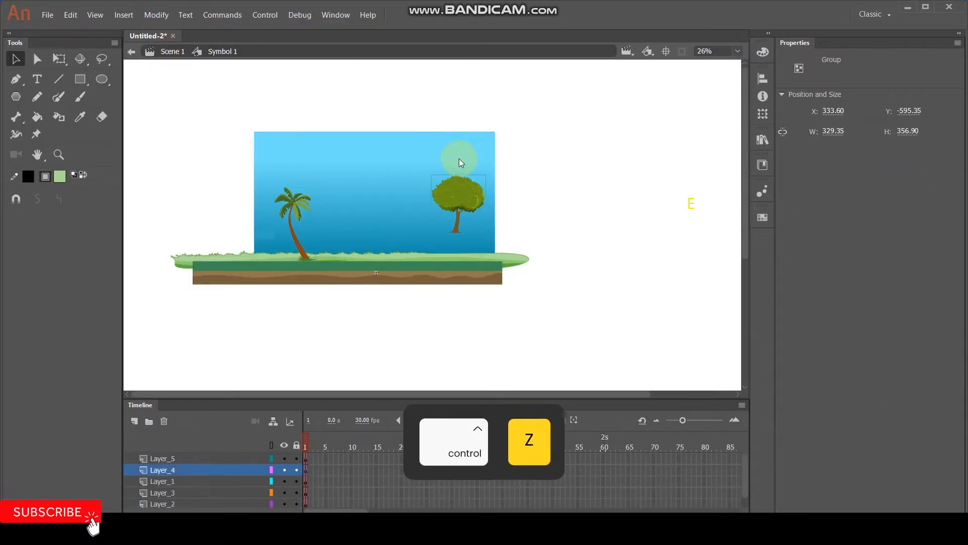
pyautogui.click(172, 53)
# Try shifting the whole Symbol 1 instance in Scene 1, and undo the shift.
pyautogui.scroll(-3, 392, 177)
pyautogui.scroll(2, 405, 200)
pyautogui.moveTo(432, 258); pyautogui.dragTo(426, 255)
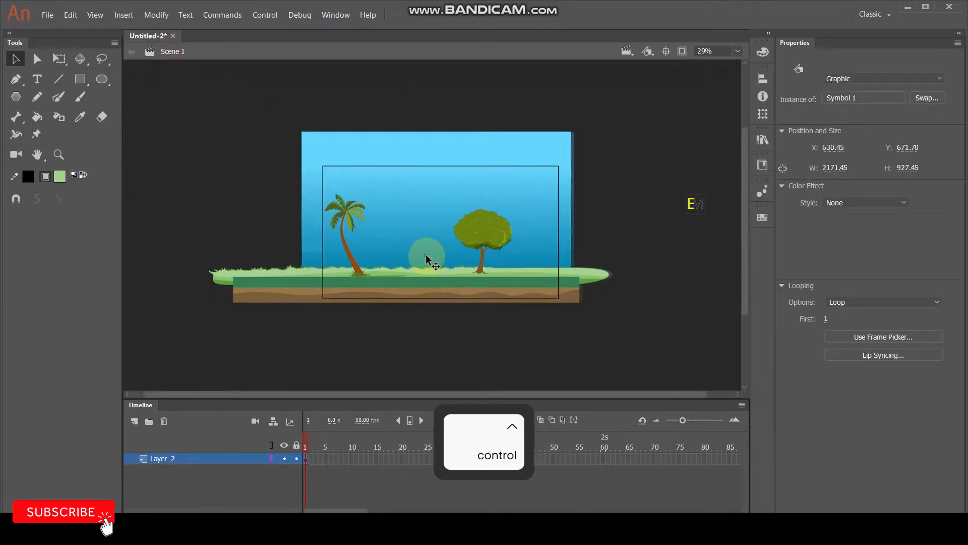
pyautogui.hotkey('ctrl', 'z')
pyautogui.hotkey('ctrl', 'z')
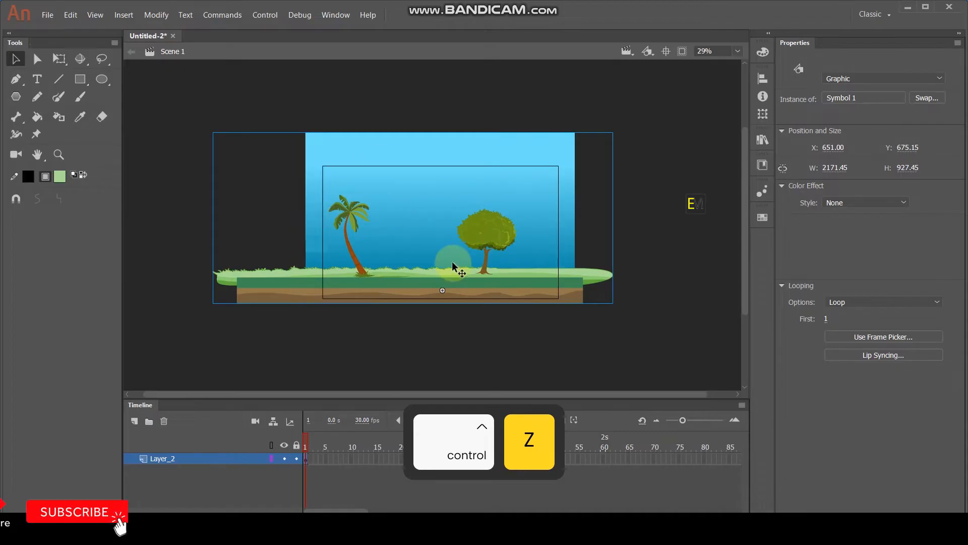
# Insert a keyframe at frame 60 of Layer_2 and nudge the background symbol horizontally to the right there.
pyautogui.click(604, 459)
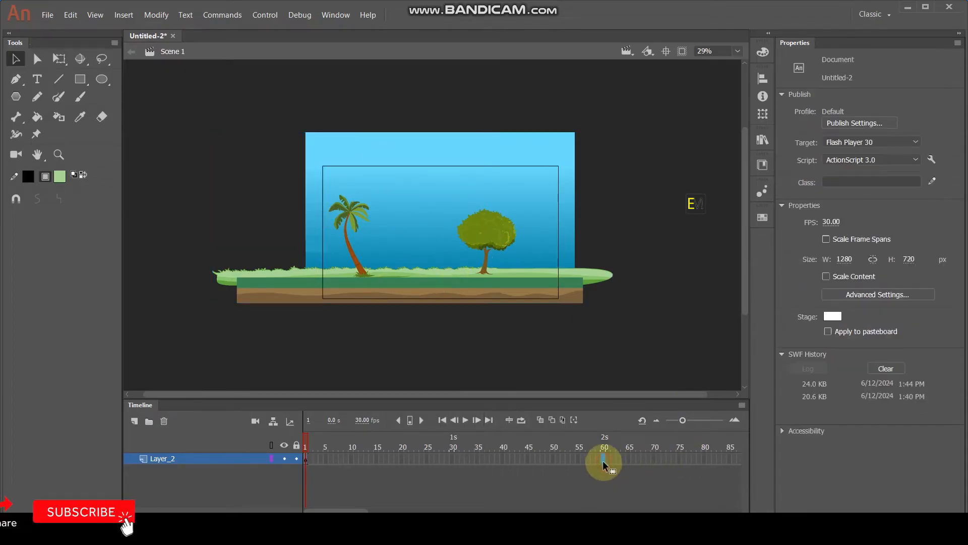
pyautogui.press('F6')
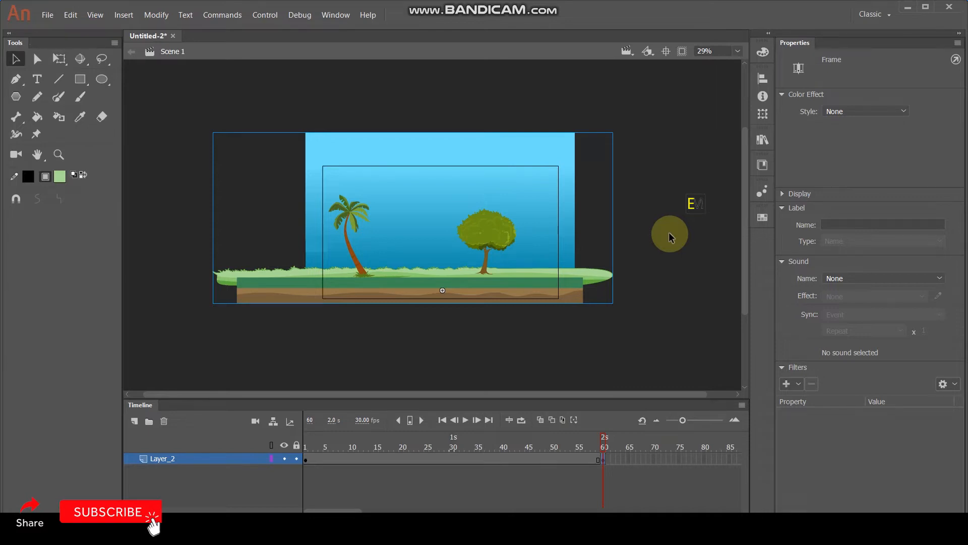
pyautogui.press('shift')
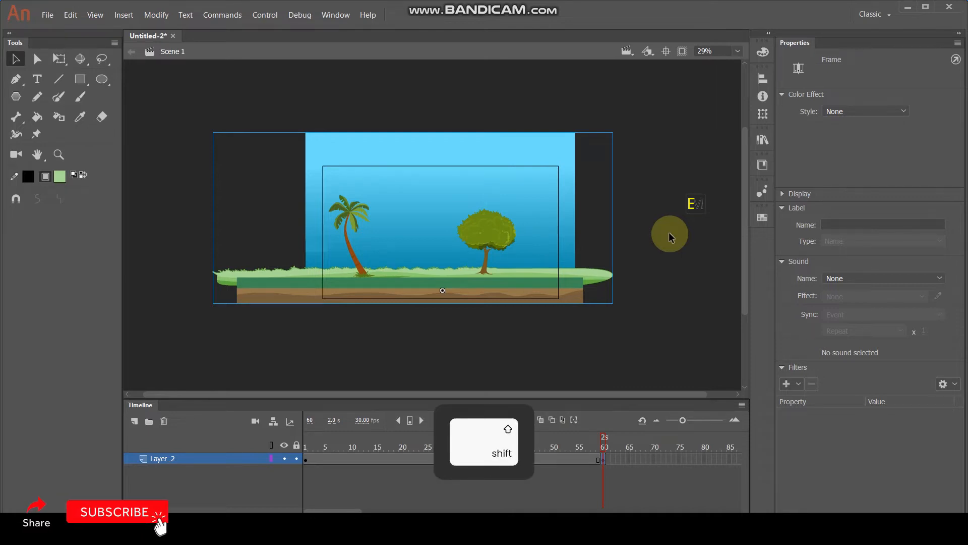
pyautogui.hotkey('shift', 'Right')
pyautogui.hotkey('shift', 'Right')
pyautogui.hotkey('shift', 'Right')
pyautogui.hotkey('shift', 'Right')
pyautogui.hotkey('shift', 'Right')
pyautogui.hotkey('shift', 'Right')
pyautogui.hotkey('shift', 'Right')
pyautogui.hotkey('shift', 'Right')
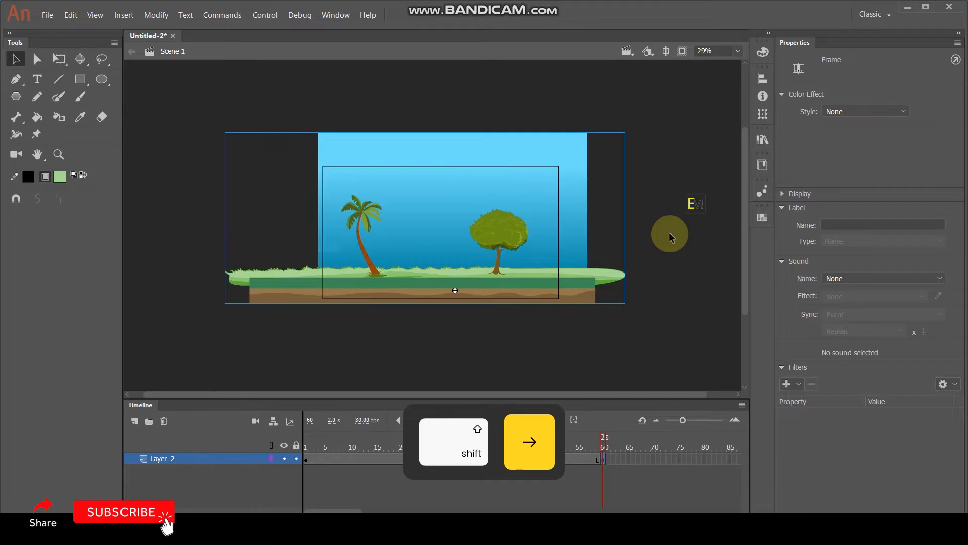
# Nudge the background symbol horizontally to the left at frame 1 of Layer_2.
pyautogui.click(305, 459)
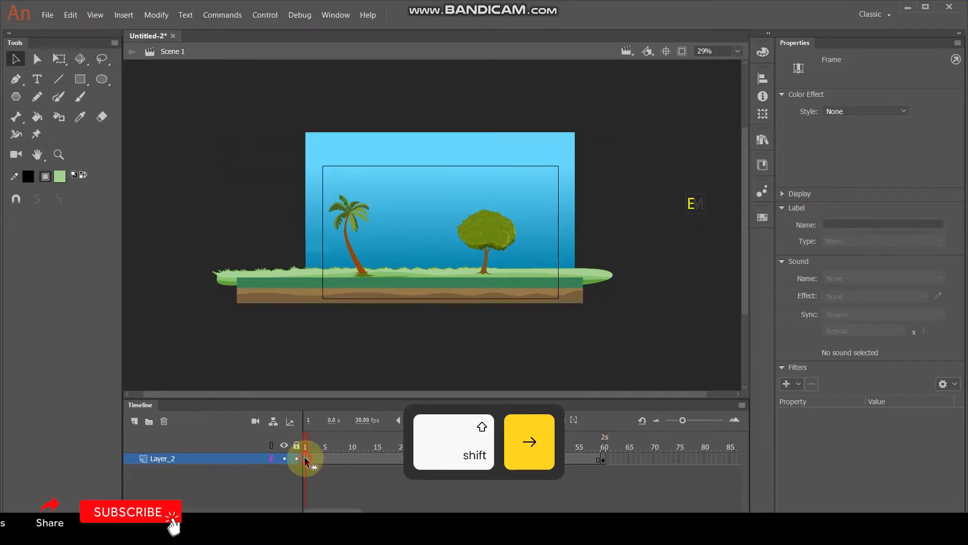
pyautogui.press('shift')
pyautogui.hotkey('shift', 'Left')
pyautogui.hotkey('shift', 'Left')
pyautogui.hotkey('shift', 'Left')
pyautogui.hotkey('shift', 'Left')
pyautogui.hotkey('shift', 'Left')
pyautogui.hotkey('shift', 'Left')
pyautogui.hotkey('shift', 'Left')
pyautogui.hotkey('shift', 'Left')
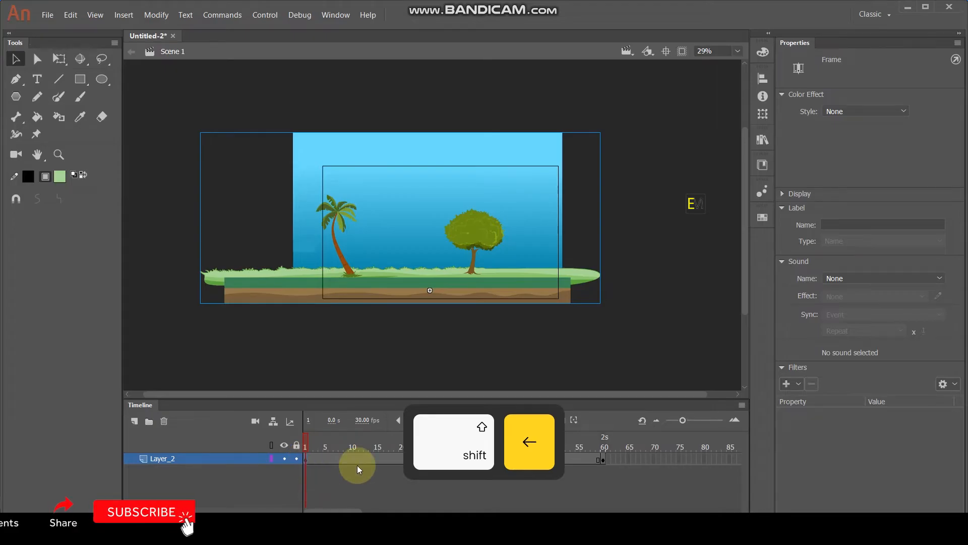
# Create a classic tween between the keyframes at frames 1 and 60 of Layer_2.
pyautogui.click(602, 445)
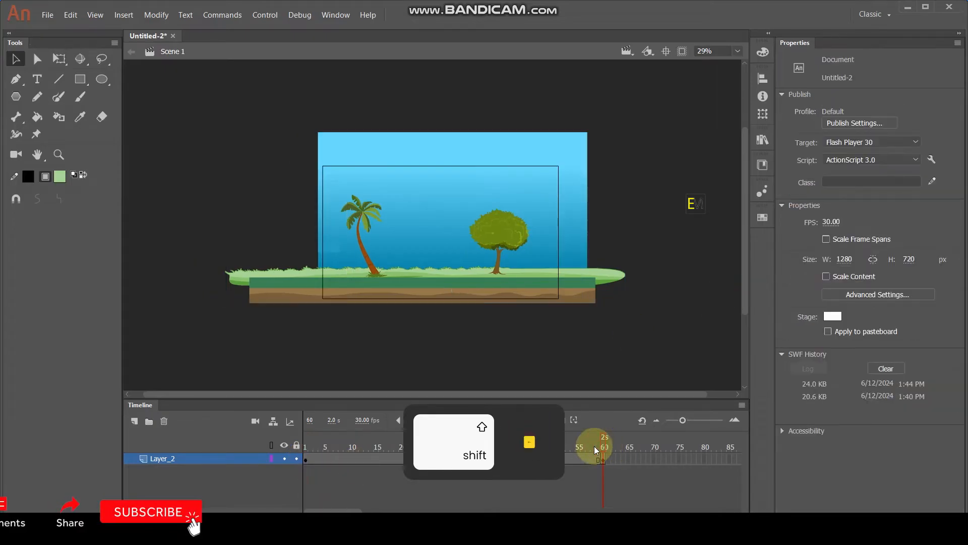
pyautogui.click(348, 459)
pyautogui.moveTo(348, 462); pyautogui.dragTo(604, 441)
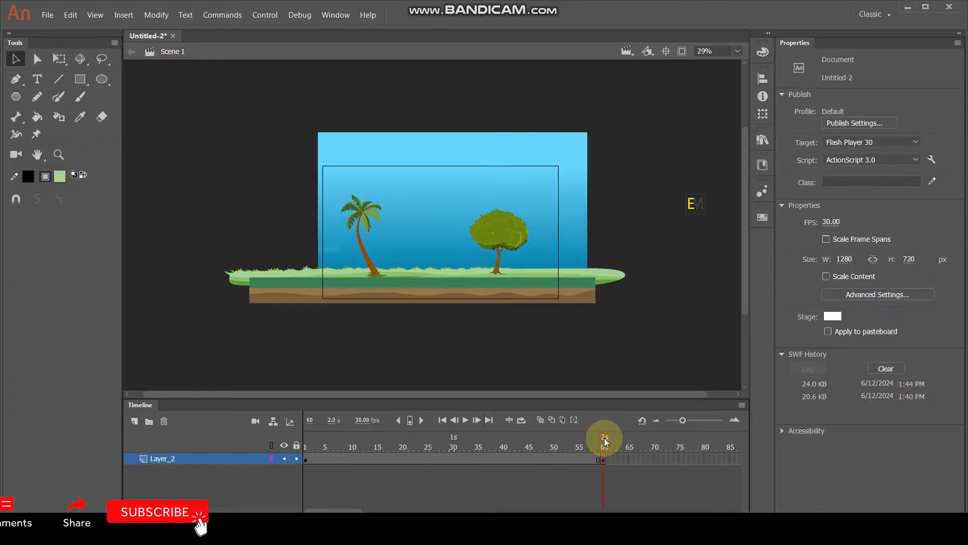
pyautogui.click(482, 457)
pyautogui.rightClick(482, 458)
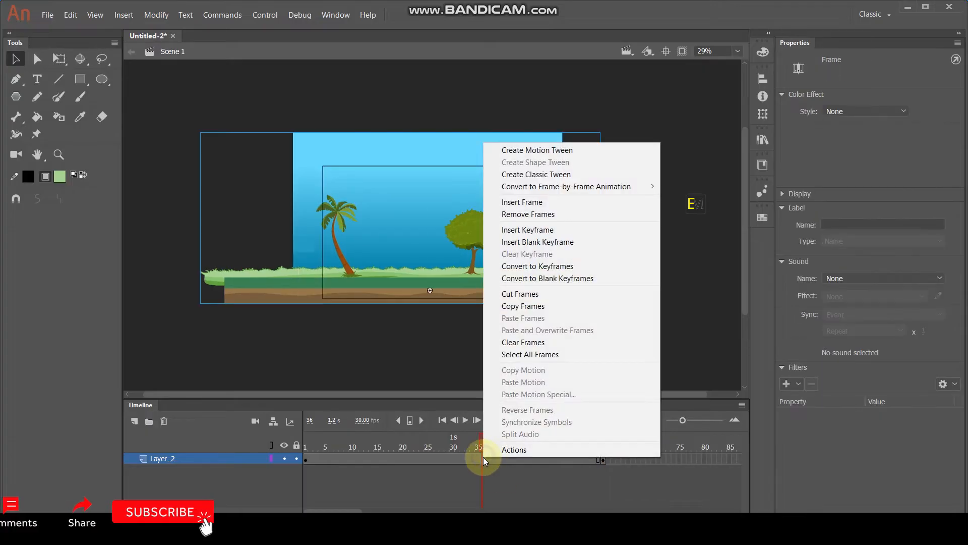
pyautogui.click(549, 175)
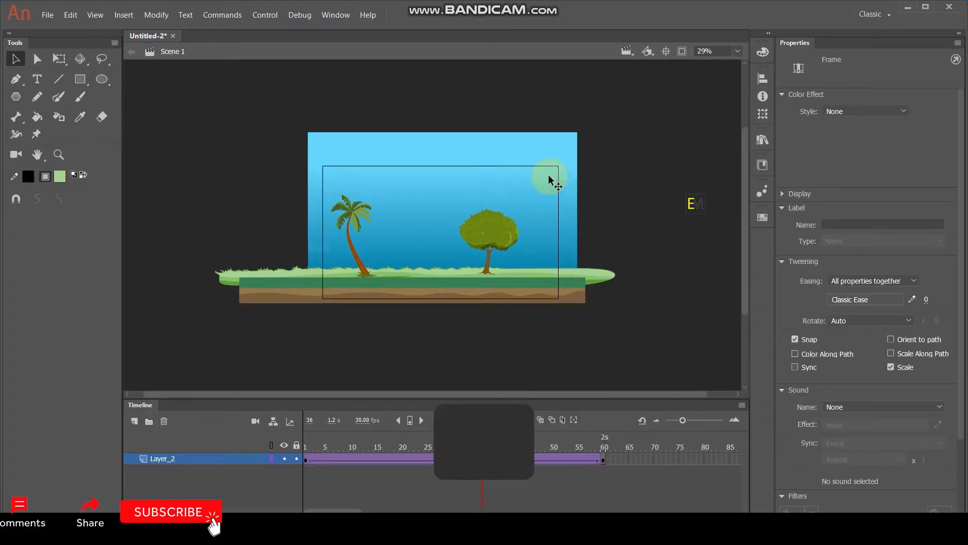
# Test the movie in a maximized preview to watch the background scroll, and close the preview.
pyautogui.hotkey('ctrl', 'Return')
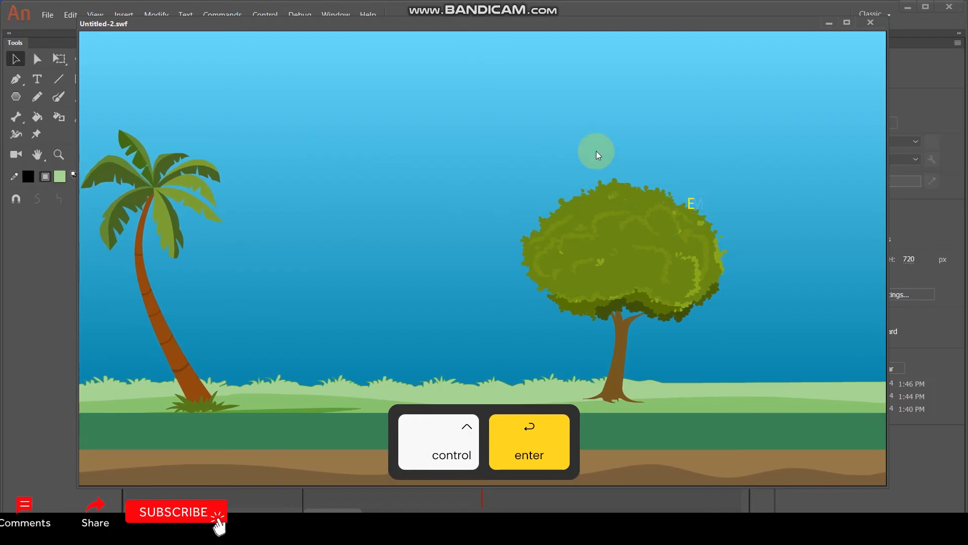
pyautogui.click(847, 22)
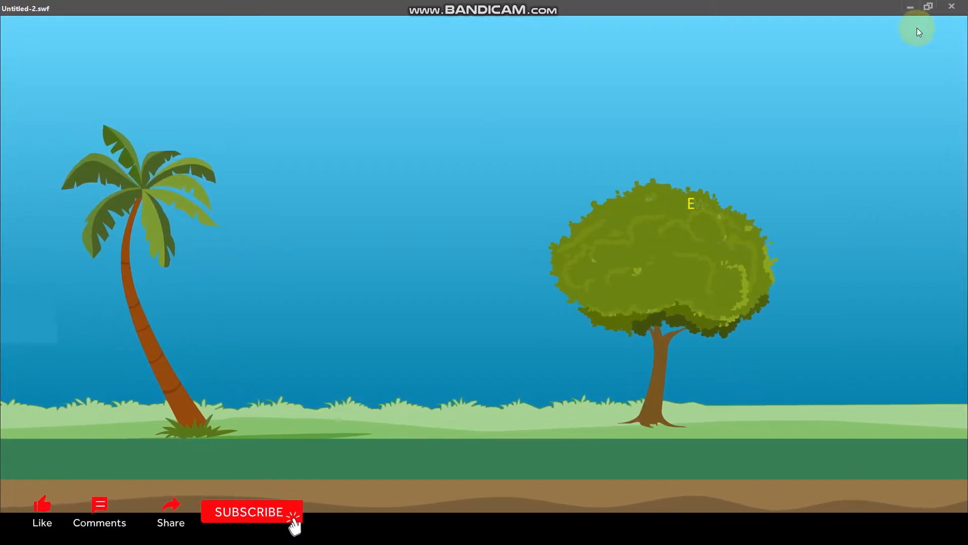
pyautogui.click(950, 8)
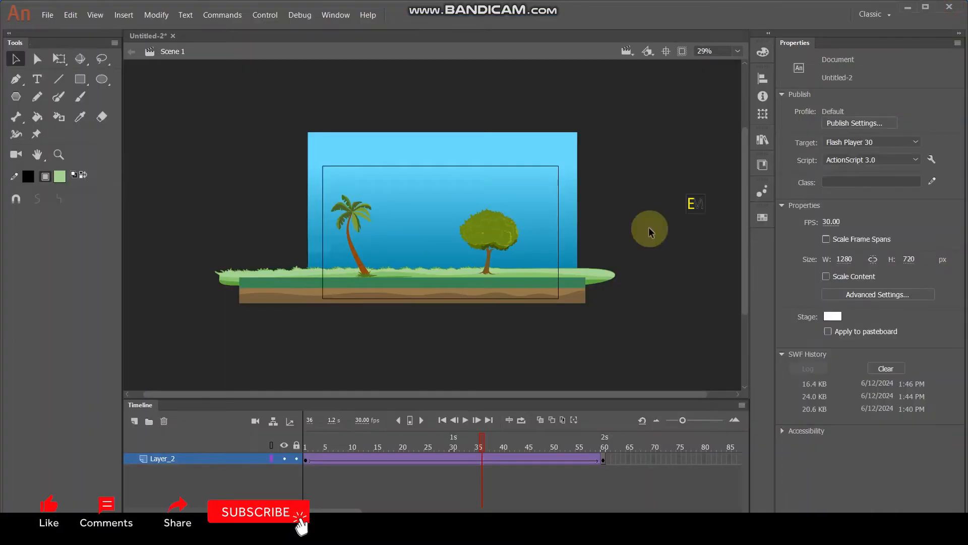
# Undo the classic tween, both background shifts and the keyframe at frame 60.
pyautogui.hotkey('ctrl', 'z')
pyautogui.hotkey('ctrl', 'z')
pyautogui.hotkey('ctrl', 'z')
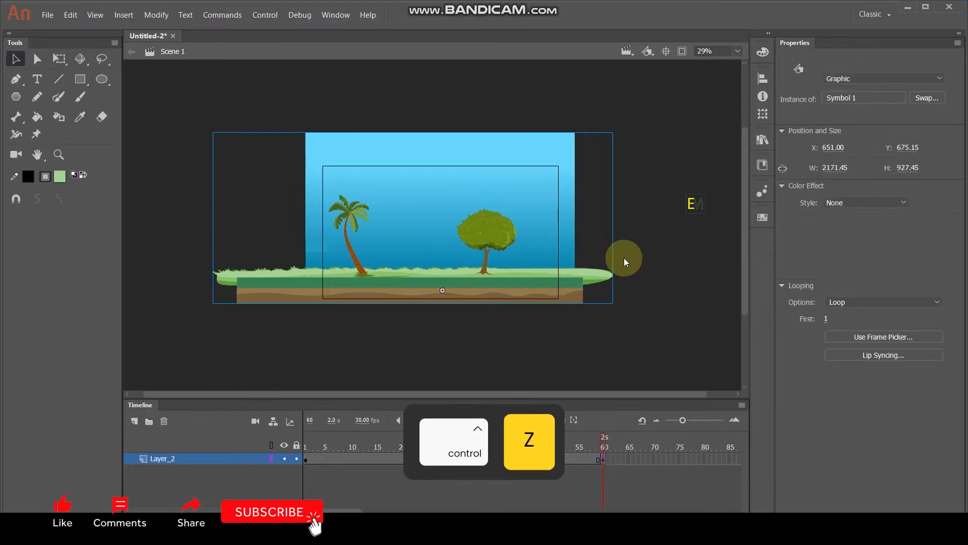
pyautogui.hotkey('ctrl', 'z')
pyautogui.hotkey('ctrl', 'z')
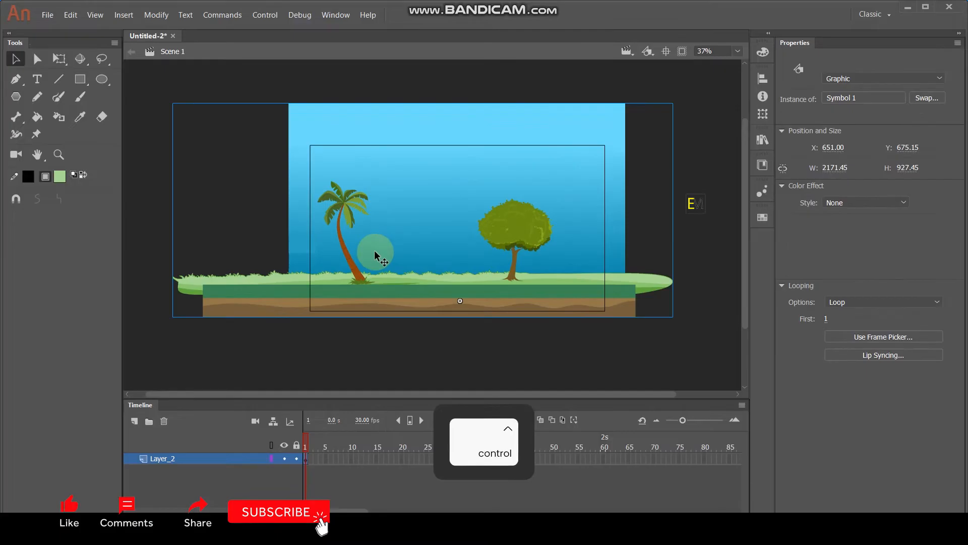
# Convert the background instance into a graphic symbol named Symbol 2 and open it for editing.
pyautogui.press('F8')
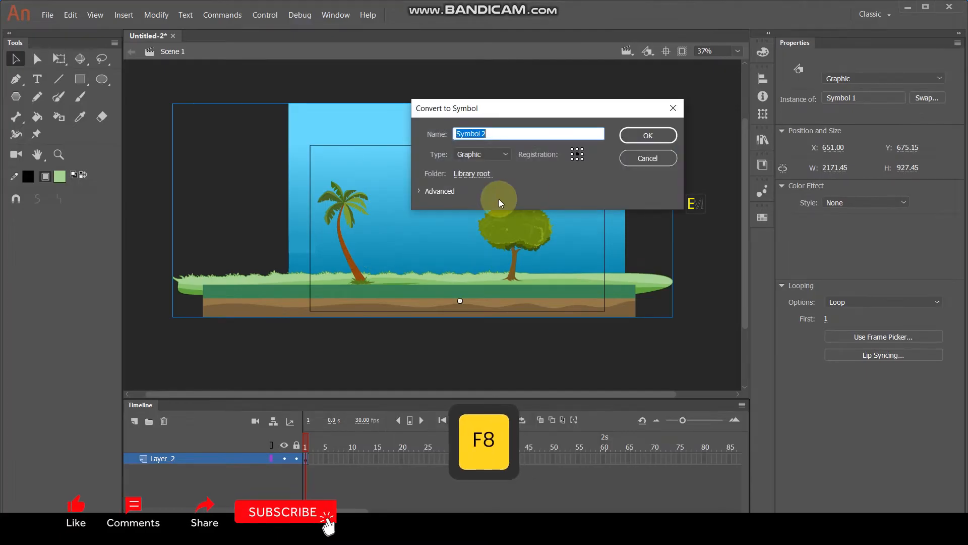
pyautogui.click(625, 142)
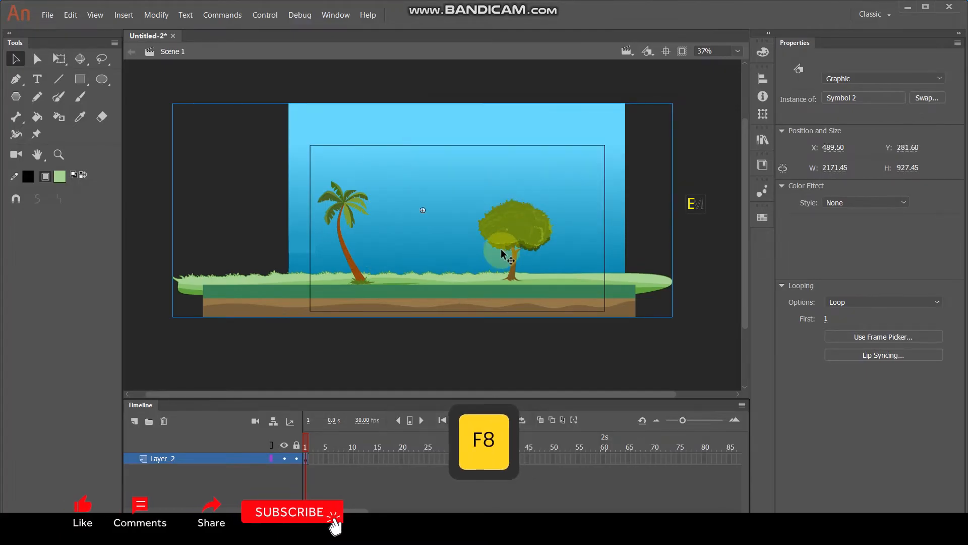
pyautogui.doubleClick(521, 229)
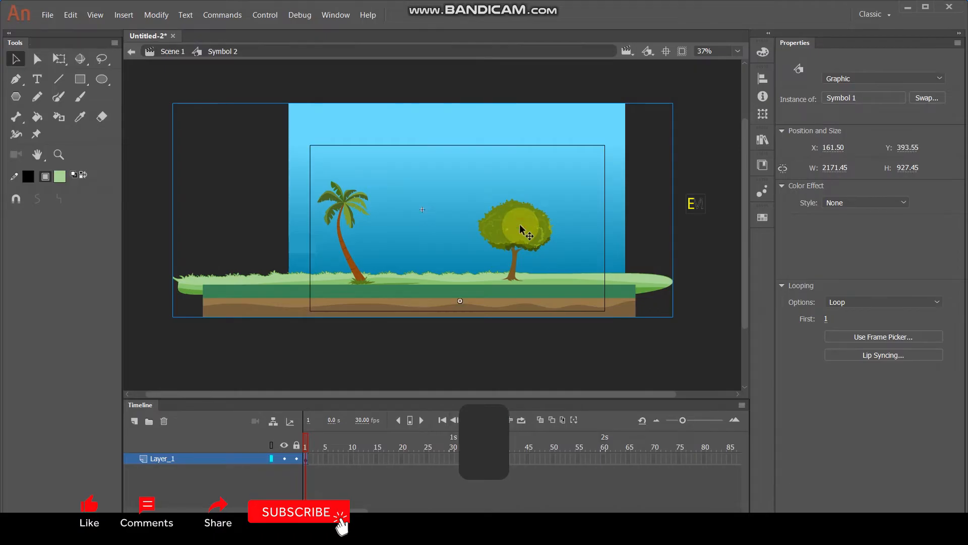
# Duplicate the background instance inside Symbol 2 and place the copy directly to the left so the scenery continues.
pyautogui.moveTo(537, 236); pyautogui.dragTo(211, 230)
pyautogui.click(294, 78)
pyautogui.scroll(-4, 380, 211)
pyautogui.scroll(4, 337, 225)
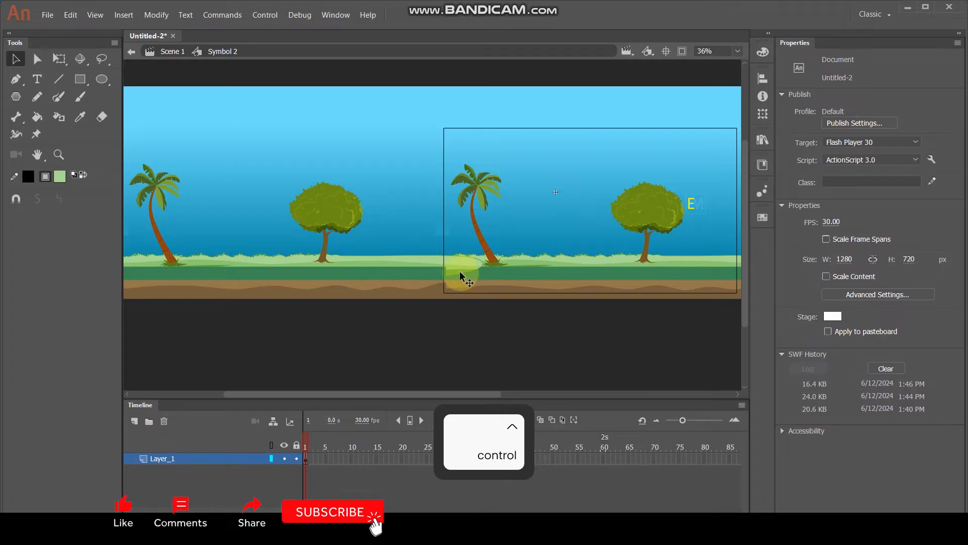
# Open the light green grass drawing object inside Symbol 1 for editing at the seam between the background copies.
pyautogui.scroll(2, 459, 270)
pyautogui.doubleClick(442, 267)
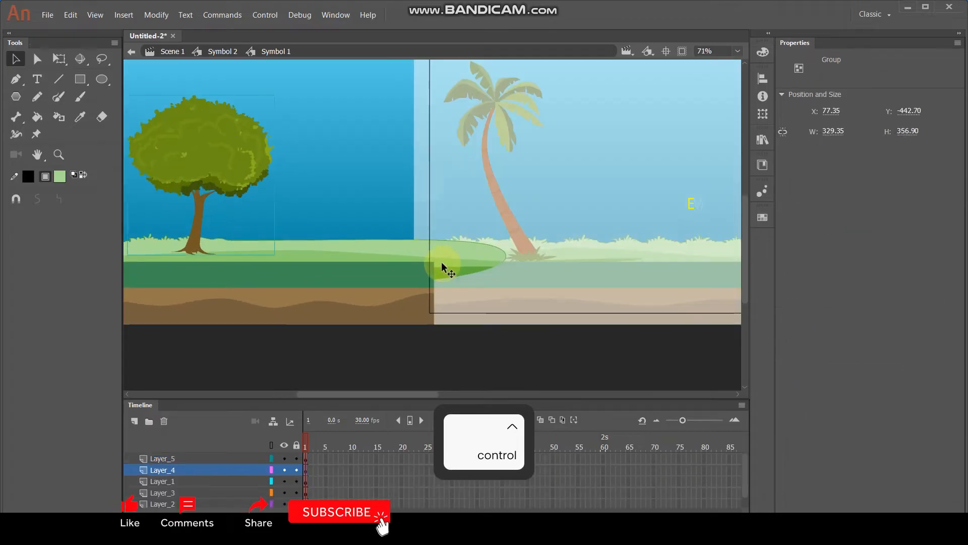
pyautogui.doubleClick(465, 259)
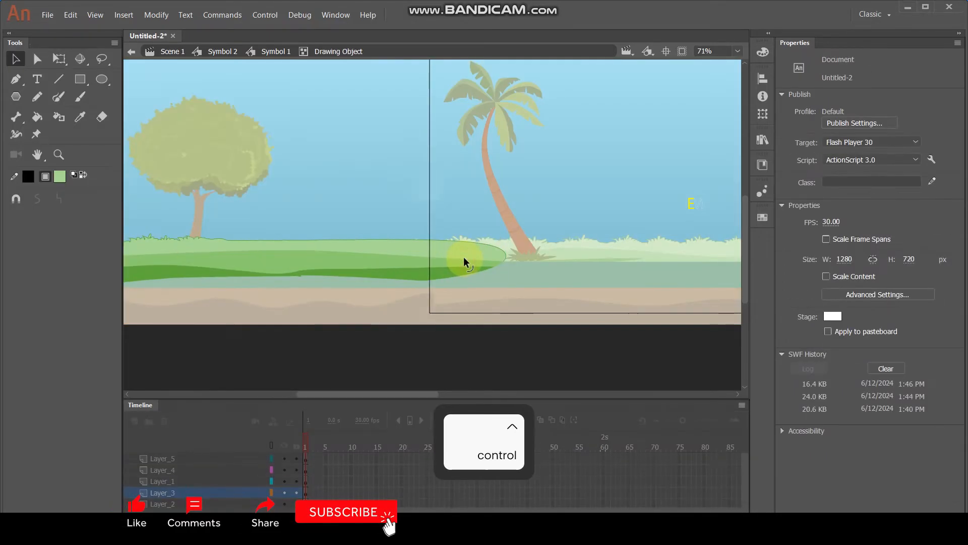
pyautogui.scroll(2, 465, 259)
pyautogui.click(464, 259)
pyautogui.click(502, 316)
# Try drawing a straight vertical line across the grass shape's overhanging rounded end, and undo it.
pyautogui.click(64, 80)
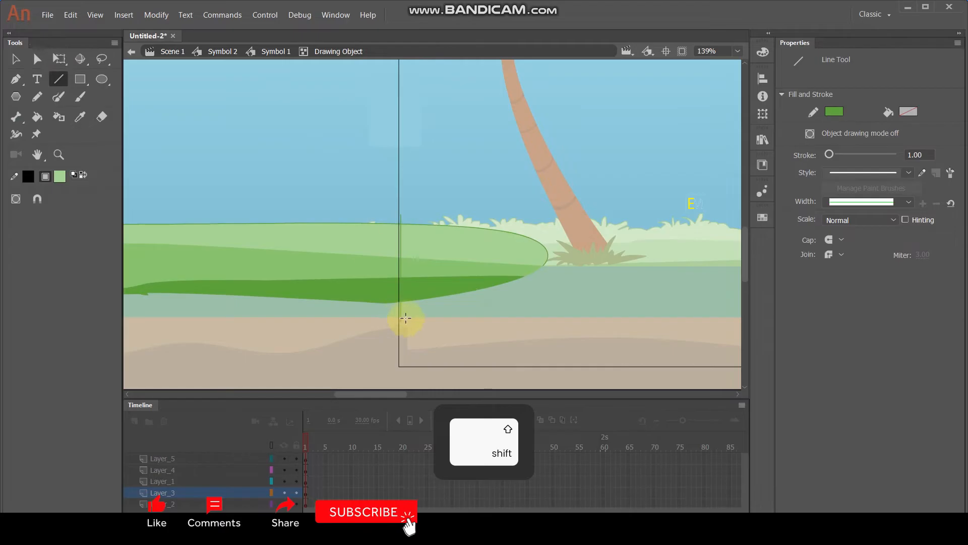
pyautogui.click(22, 61)
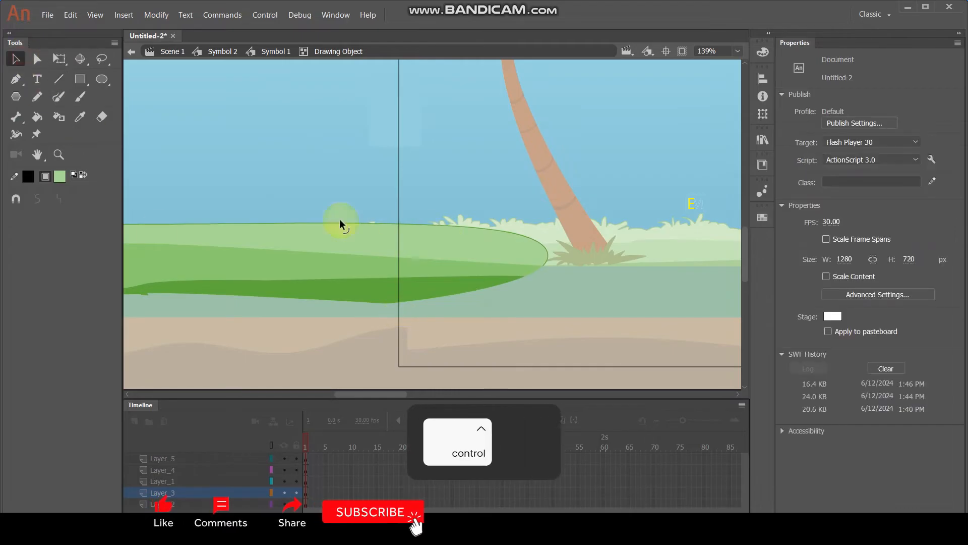
pyautogui.hotkey('ctrl', 'z')
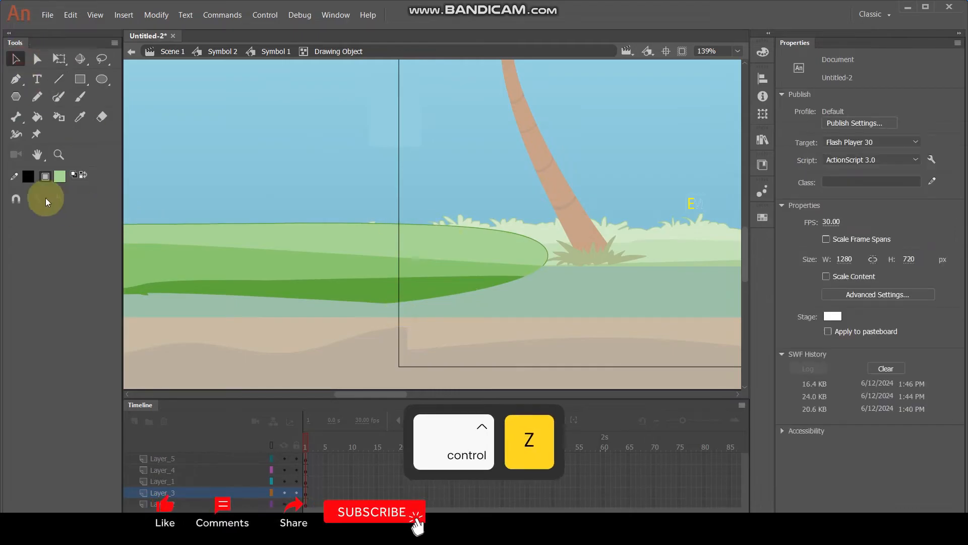
# Cut the grass shape with a straight vertical line at the seam and delete the green fills overhanging the neighbouring copy.
pyautogui.click(59, 82)
pyautogui.moveTo(409, 206); pyautogui.dragTo(412, 316)
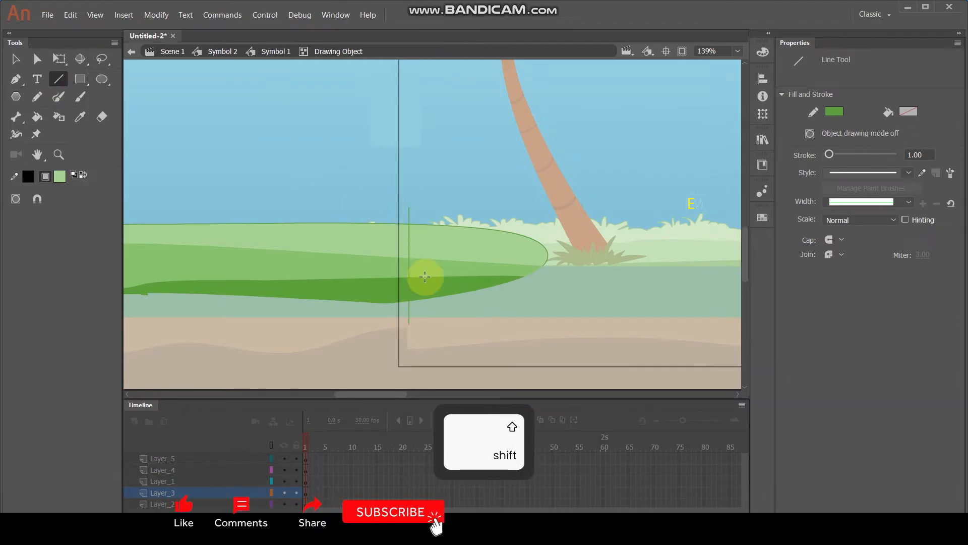
pyautogui.press('v')
pyautogui.click(437, 264)
pyautogui.press('Delete')
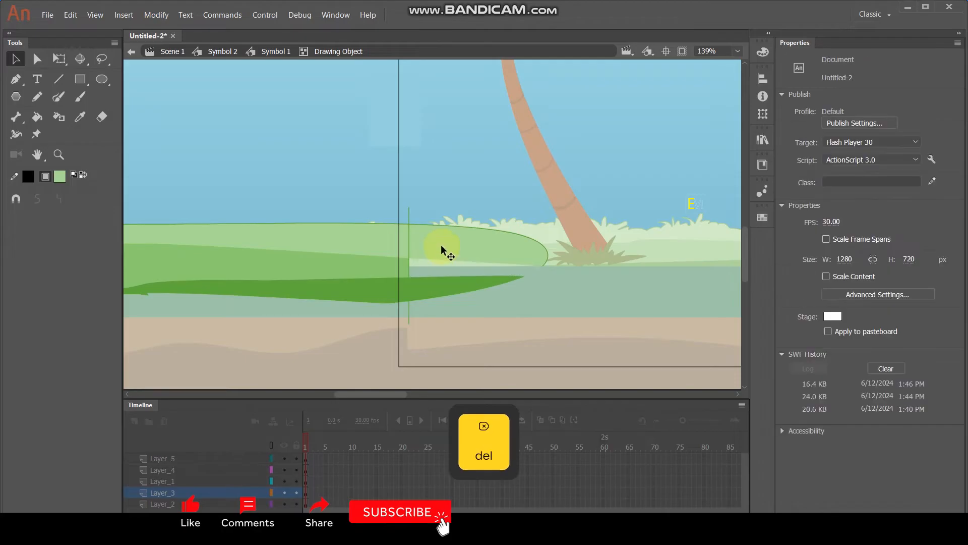
pyautogui.click(441, 245)
pyautogui.press('Delete')
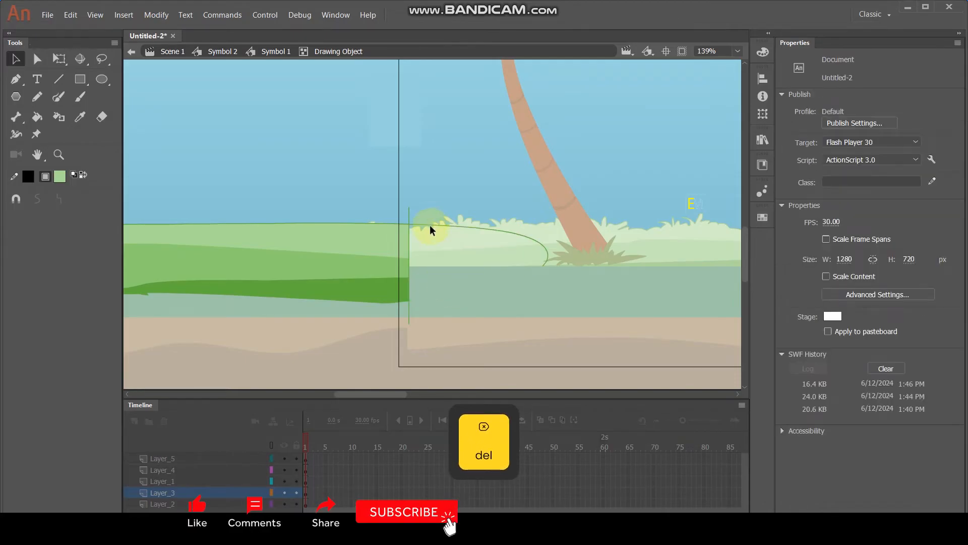
# Delete the leftover curved outline and the cutting line's protruding ends at the trimmed grass, and return to Symbol 2.
pyautogui.click(430, 223)
pyautogui.press('Delete')
pyautogui.click(410, 222)
pyautogui.press('Delete')
pyautogui.click(410, 315)
pyautogui.press('Delete')
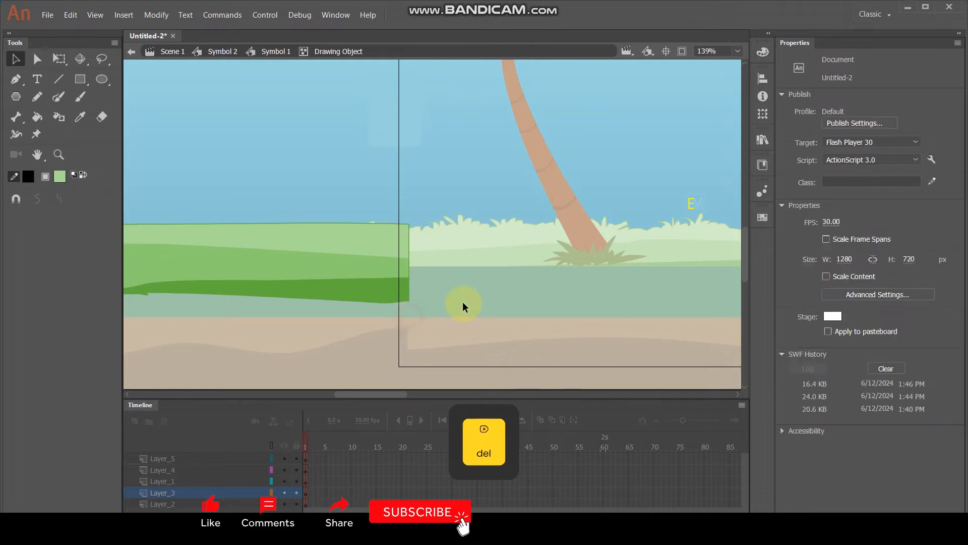
pyautogui.click(276, 52)
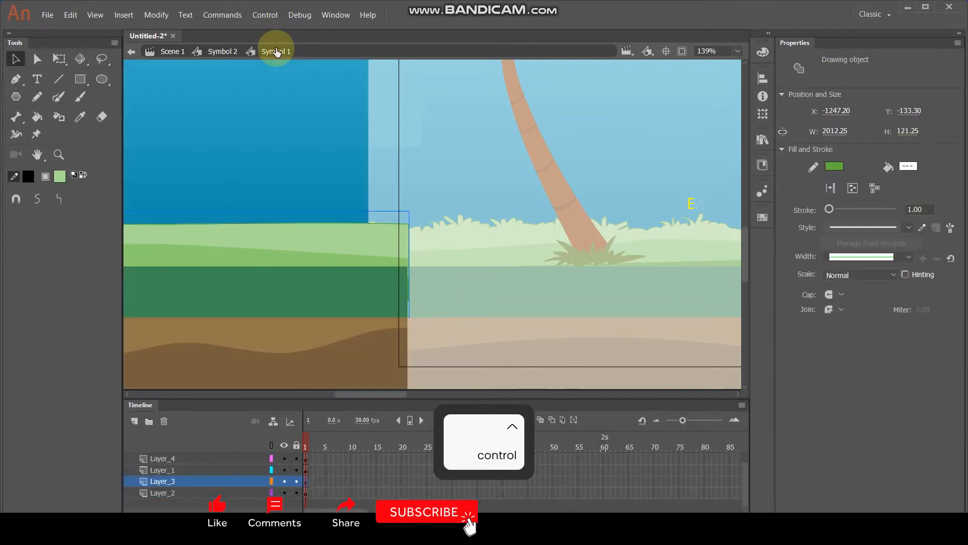
pyautogui.click(222, 51)
# Reopen the trimmed grass drawing object inside Symbol 1 for editing at the seam.
pyautogui.scroll(-3, 380, 141)
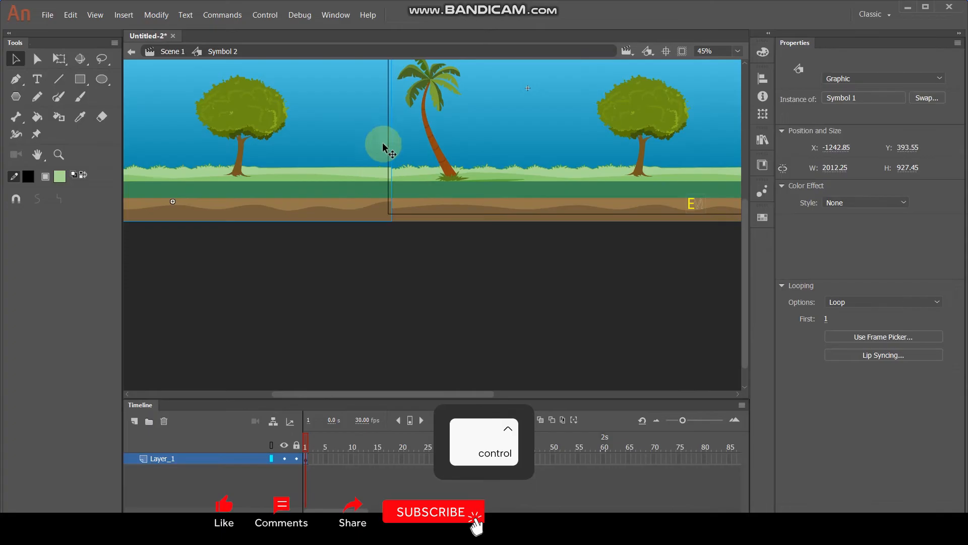
pyautogui.click(402, 303)
pyautogui.scroll(-3, 419, 277)
pyautogui.scroll(3, 428, 273)
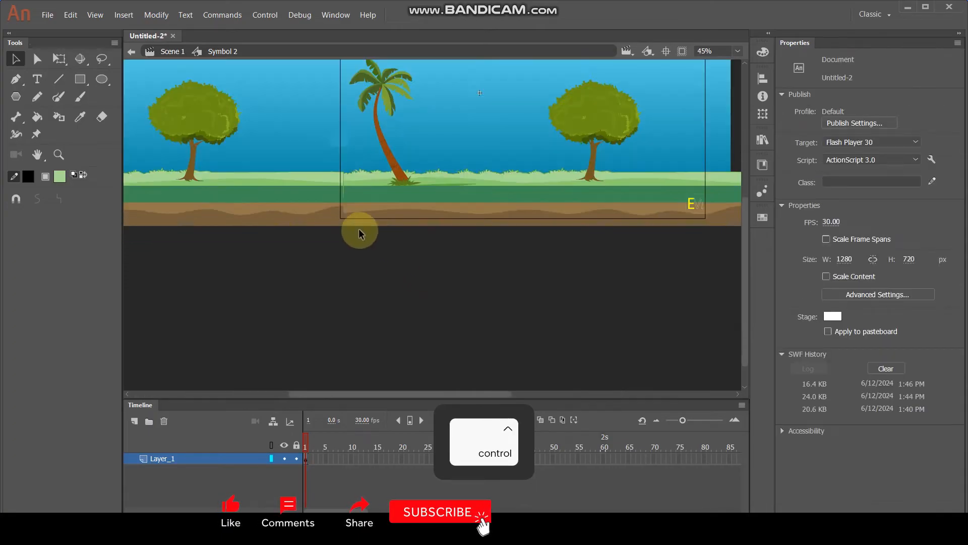
pyautogui.scroll(3, 353, 202)
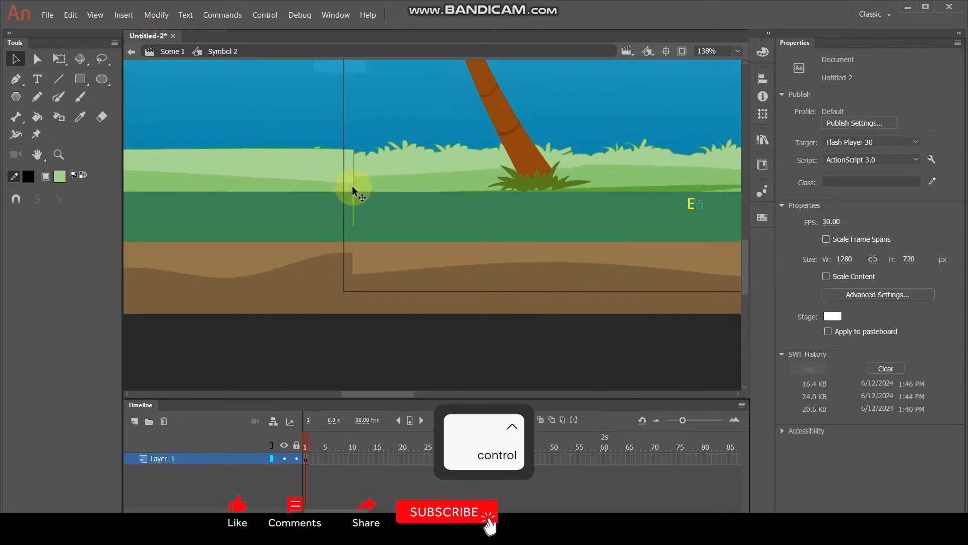
pyautogui.doubleClick(354, 189)
pyautogui.doubleClick(354, 189)
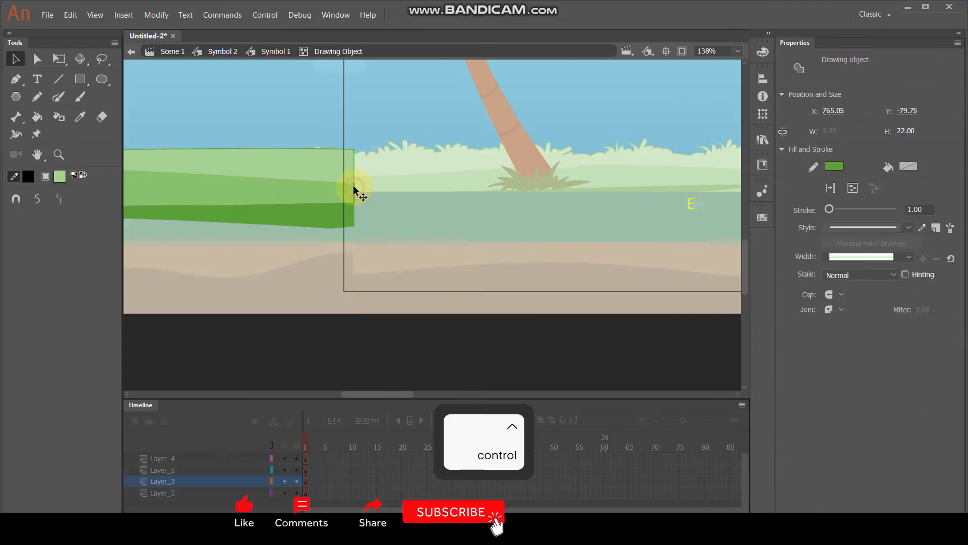
# Delete the vertical green stroke along the grass shape's cut edge.
pyautogui.click(401, 128)
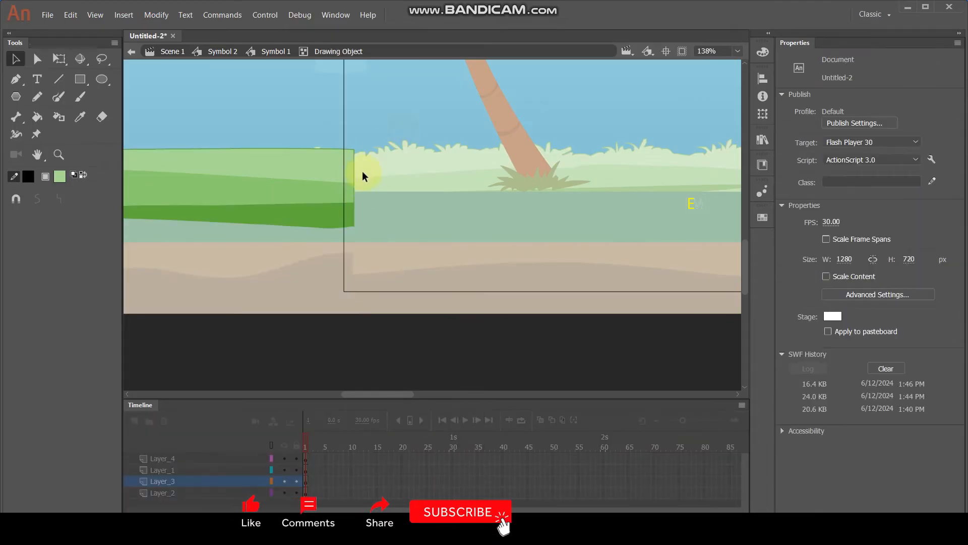
pyautogui.click(353, 183)
pyautogui.click(378, 308)
pyautogui.click(355, 174)
pyautogui.press('Delete')
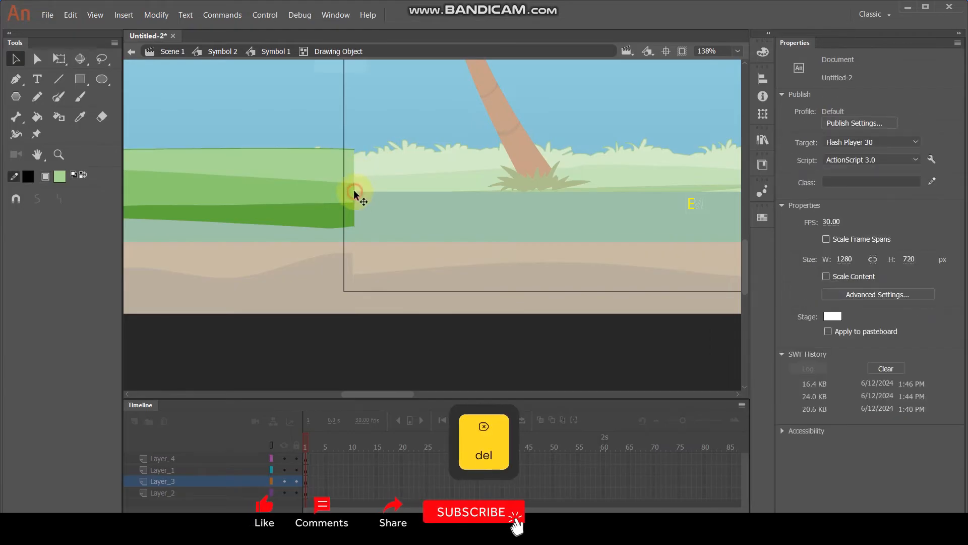
pyautogui.click(354, 216)
pyautogui.press('Delete')
# Reshape the boundary between the two lighter green bands to meet the neighbouring copy at the seam, and return to Symbol 2.
pyautogui.scroll(4, 350, 179)
pyautogui.scroll(2, 360, 171)
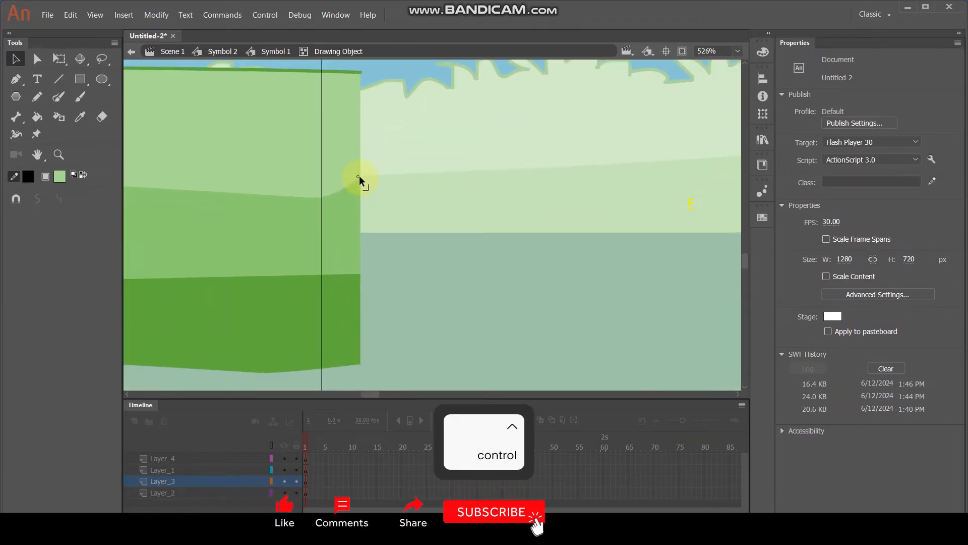
pyautogui.moveTo(315, 199); pyautogui.dragTo(316, 173)
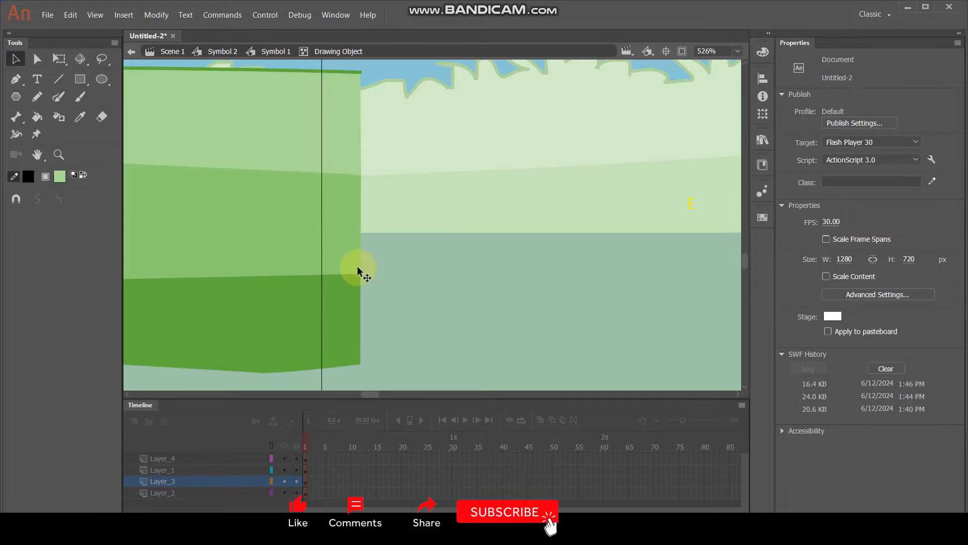
pyautogui.scroll(-3, 417, 201)
pyautogui.click(271, 52)
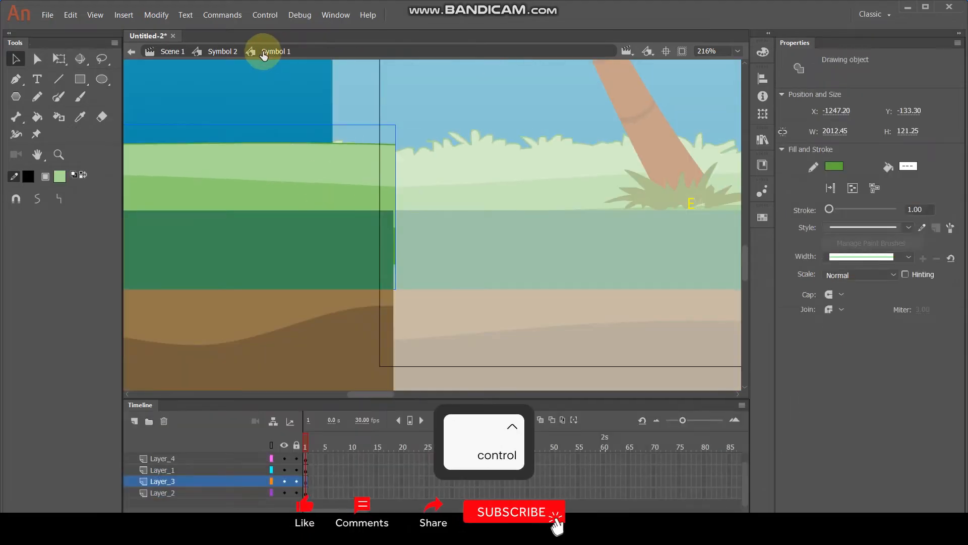
pyautogui.click(226, 52)
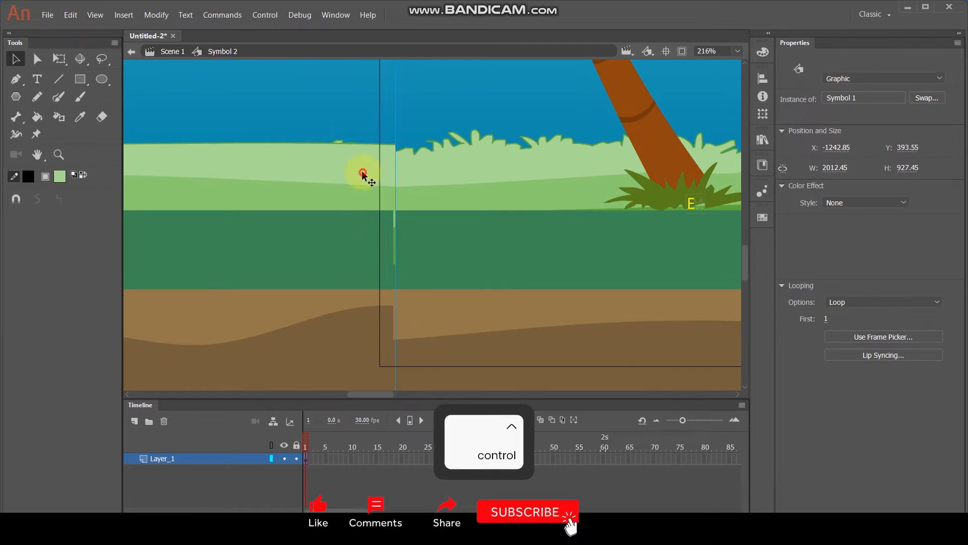
# Narrow the grass drawing object inside Symbol 1 to about 2008 px wide so its cut edge aligns with the seam.
pyautogui.doubleClick(399, 235)
pyautogui.scroll(1, 392, 237)
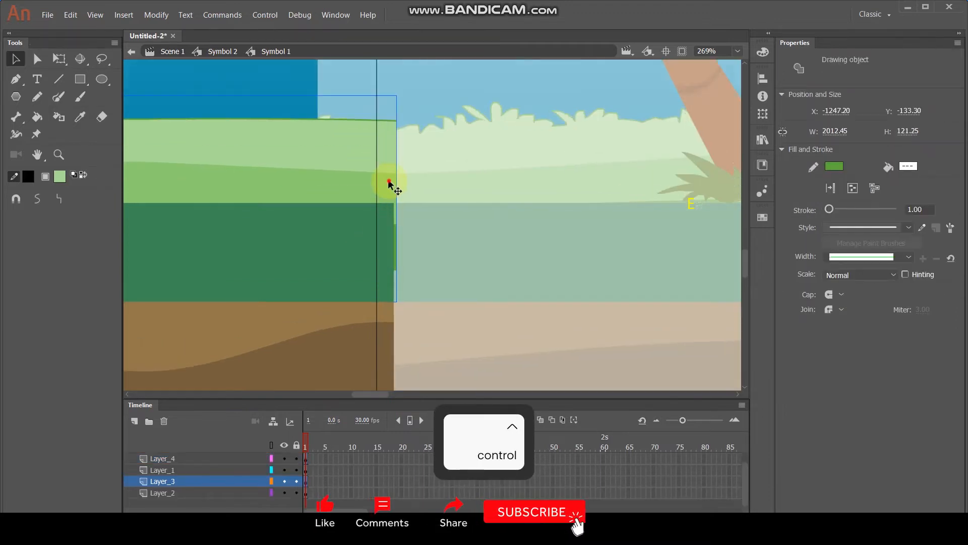
pyautogui.doubleClick(388, 180)
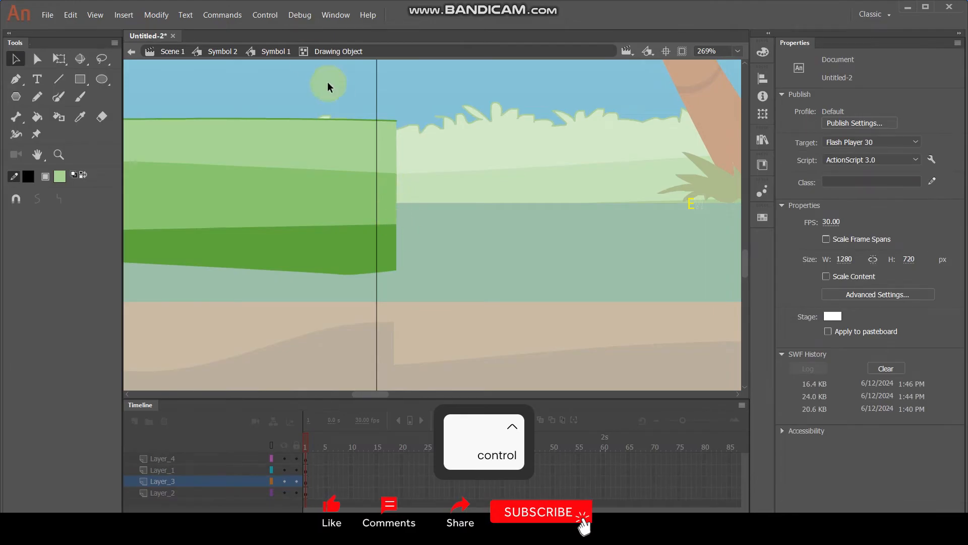
pyautogui.click(268, 52)
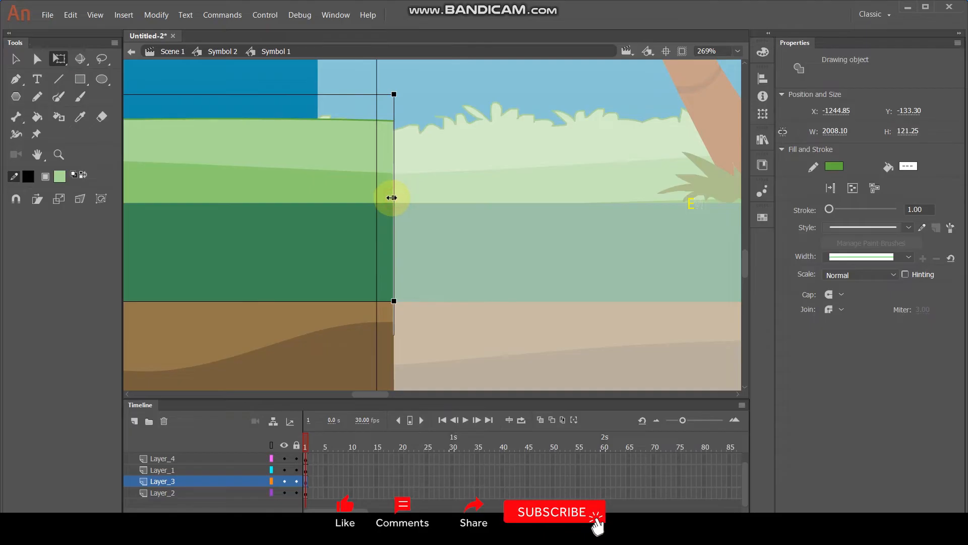
pyautogui.click(431, 185)
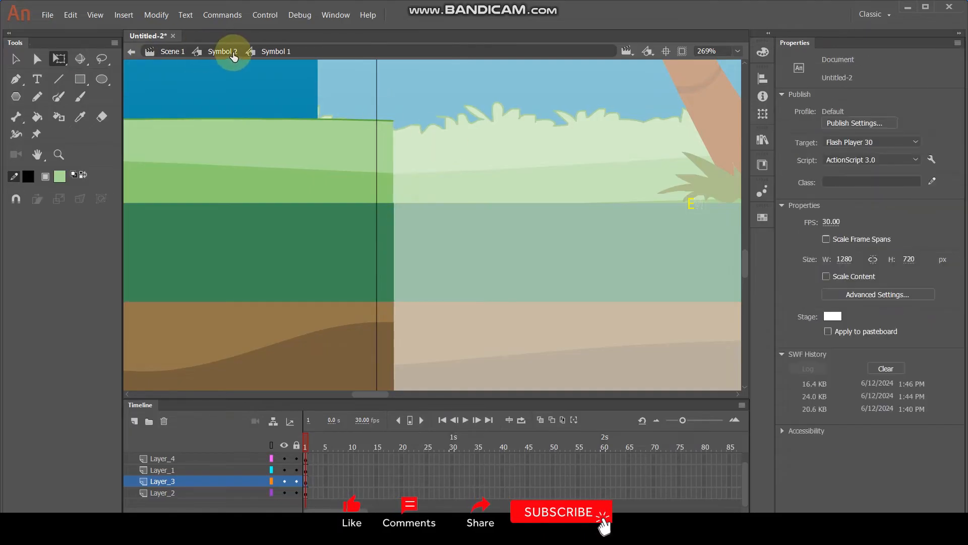
# Bend the grass shape's upper edge down to meet the neighbouring copy's grass at the seam, and return to Scene 1.
pyautogui.doubleClick(347, 144)
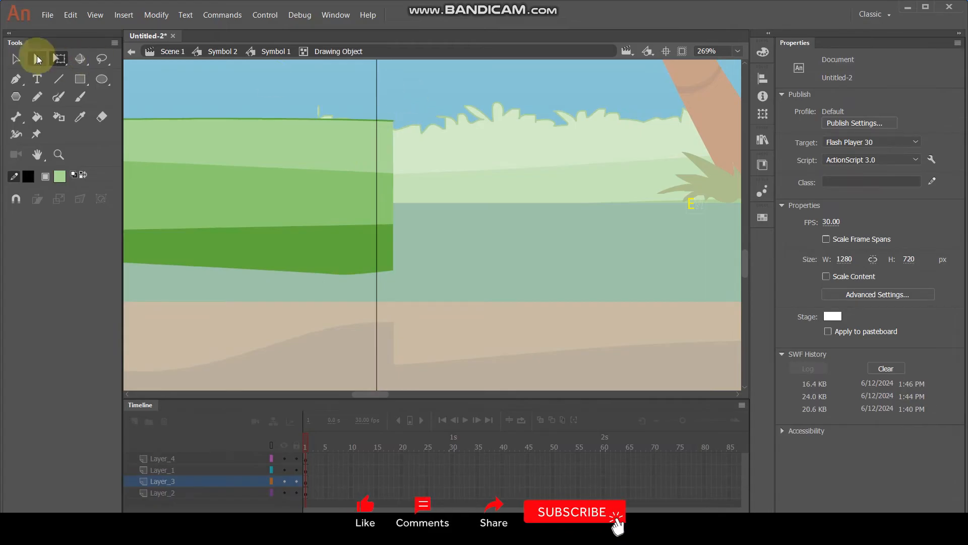
pyautogui.moveTo(391, 120); pyautogui.dragTo(347, 115)
pyautogui.click(172, 53)
# Open Symbol 1 inside Symbol 2 for editing at the mismatched brown soil seam.
pyautogui.keyDown('ctrl'); pyautogui.scroll(-6, 414, 156); pyautogui.keyUp('ctrl')
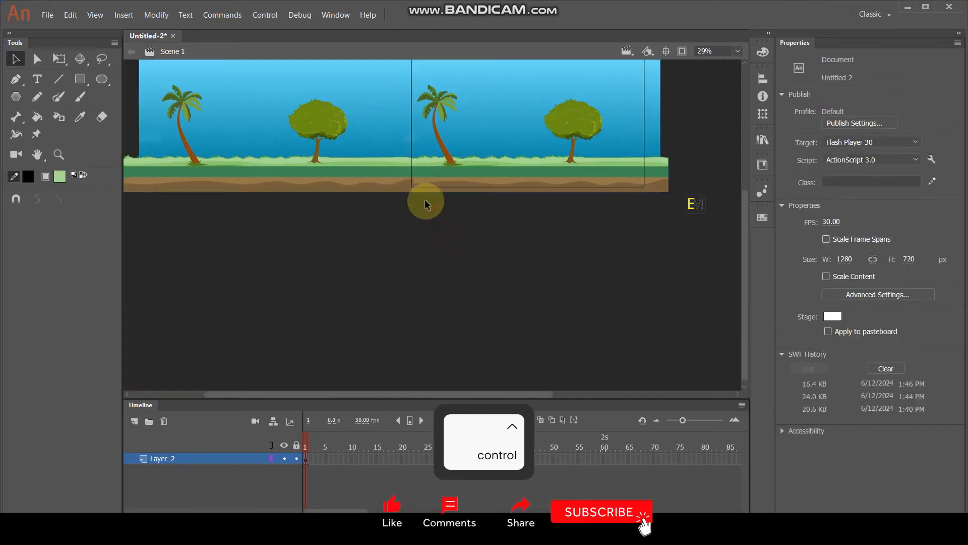
pyautogui.keyDown('ctrl'); pyautogui.scroll(5, 427, 204); pyautogui.keyUp('ctrl')
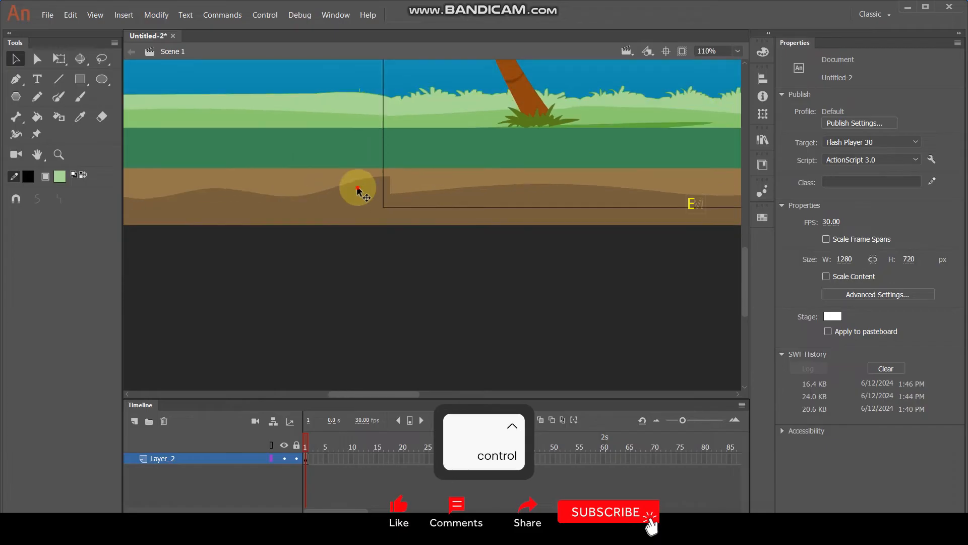
pyautogui.doubleClick(357, 189)
pyautogui.scroll(2, 373, 198)
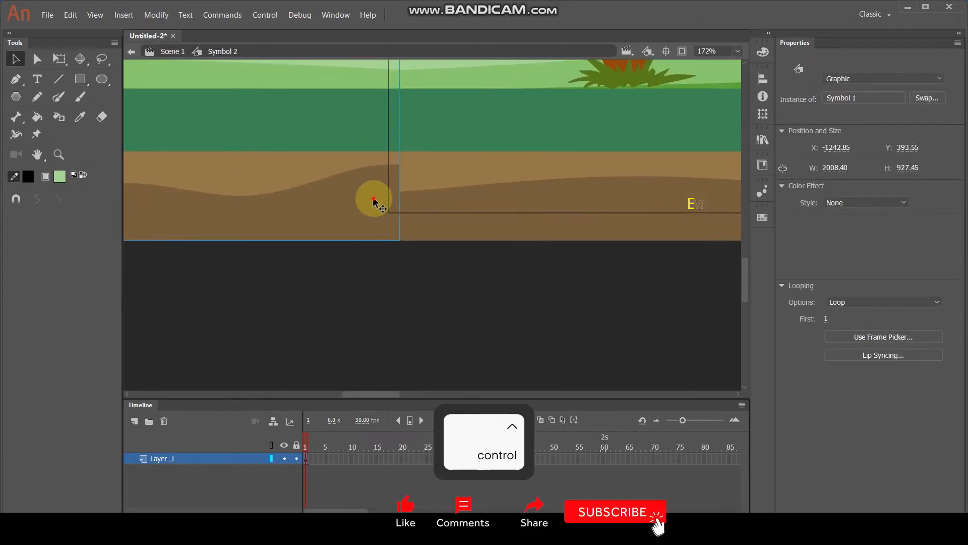
pyautogui.doubleClick(374, 202)
pyautogui.click(392, 261)
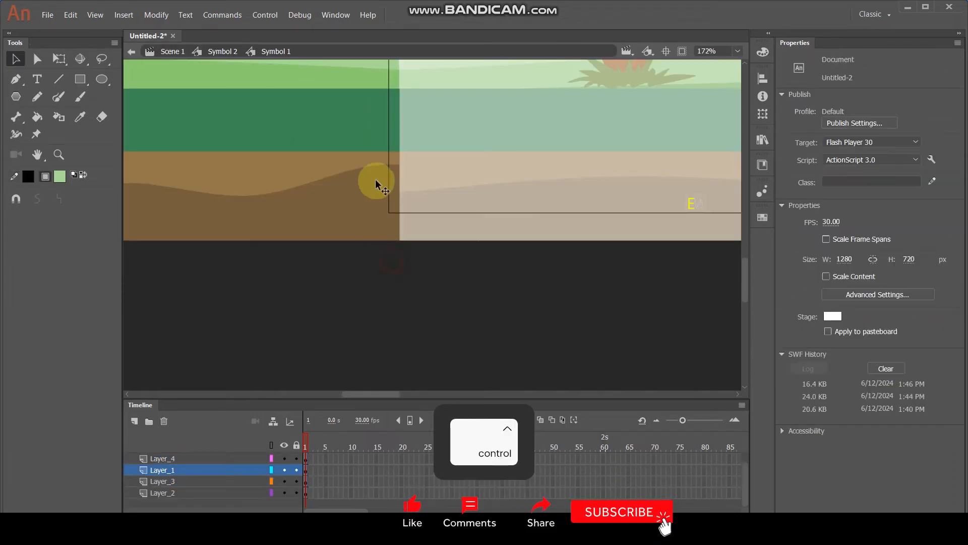
# Lower the dark soil's corner at the seam and smooth its upper curve to match the neighbouring copy, and return to Scene 1.
pyautogui.scroll(1, 389, 172)
pyautogui.moveTo(404, 159); pyautogui.dragTo(405, 195)
pyautogui.hotkey('ctrl', 'z')
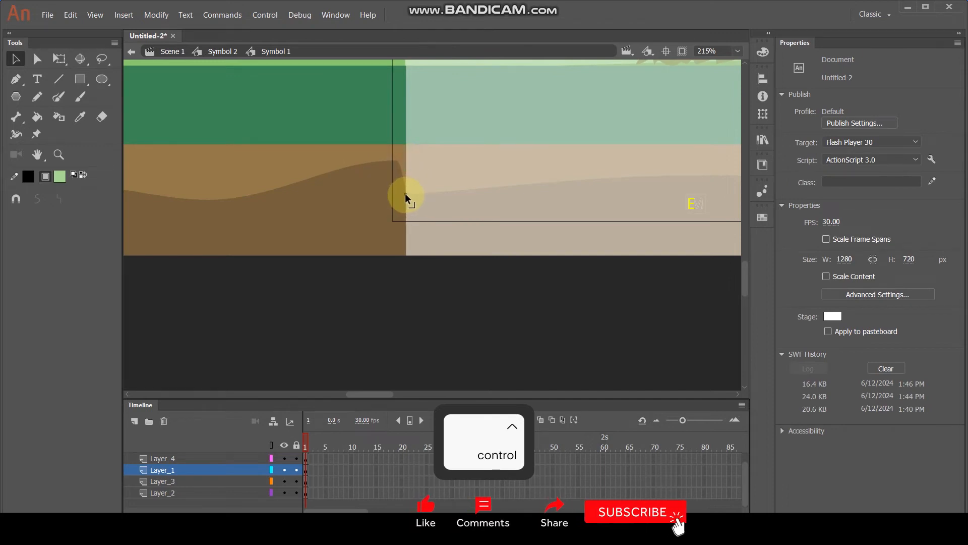
pyautogui.moveTo(394, 159)
pyautogui.mouseDown()
pyautogui.moveTo(368, 180)
pyautogui.moveTo(334, 169)
pyautogui.mouseUp()
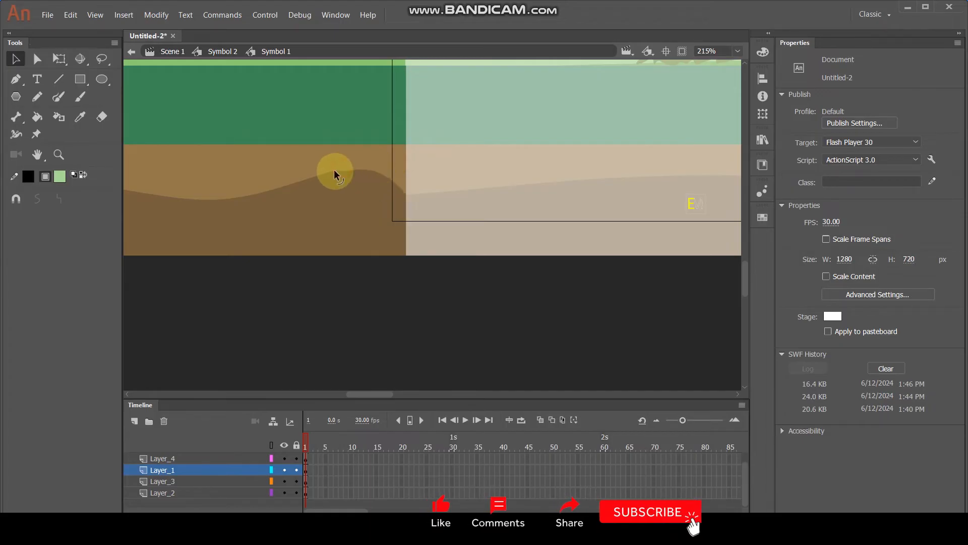
pyautogui.click(157, 55)
# Examine the joined background in Scene 1 for visible mismatches between the copies.
pyautogui.scroll(-6, 439, 195)
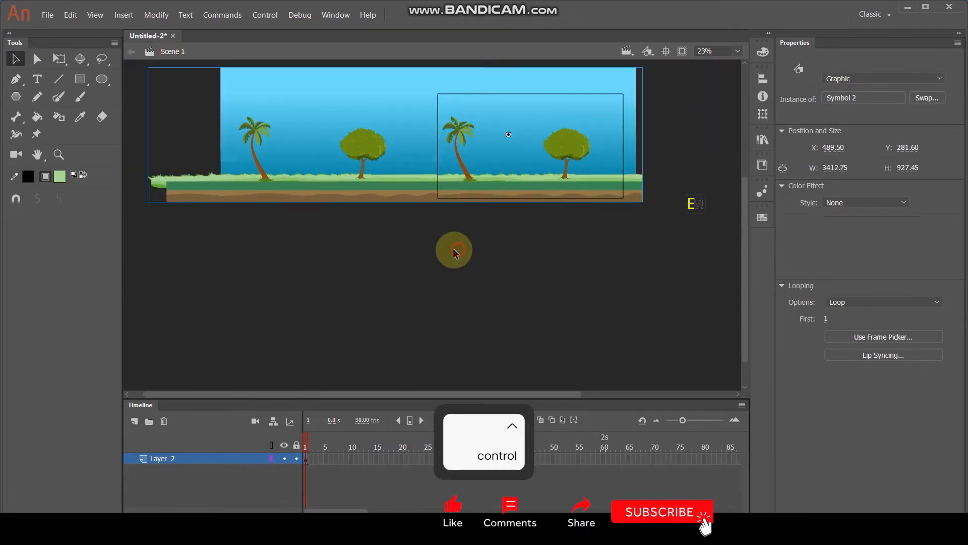
pyautogui.click(456, 252)
pyautogui.scroll(1, 560, 150)
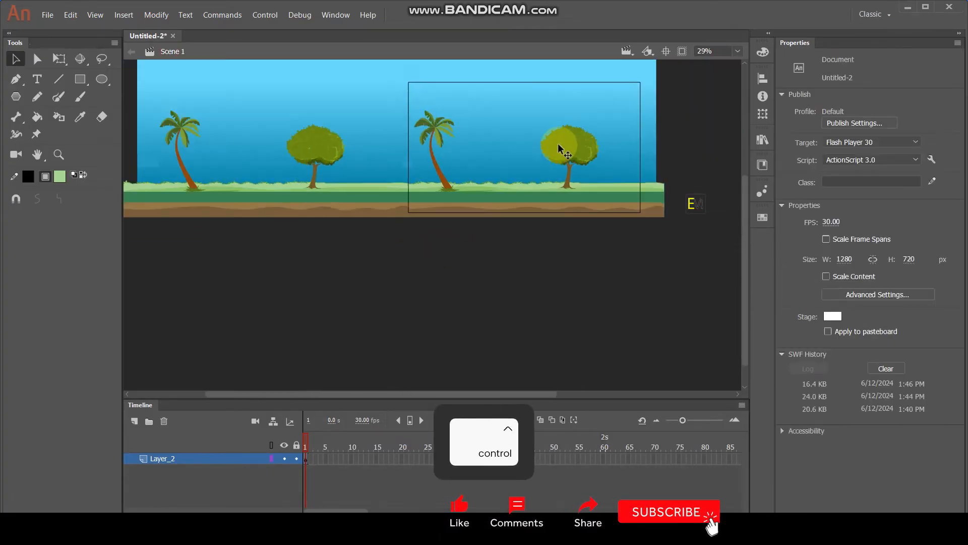
pyautogui.scroll(2, 558, 147)
pyautogui.click(568, 162)
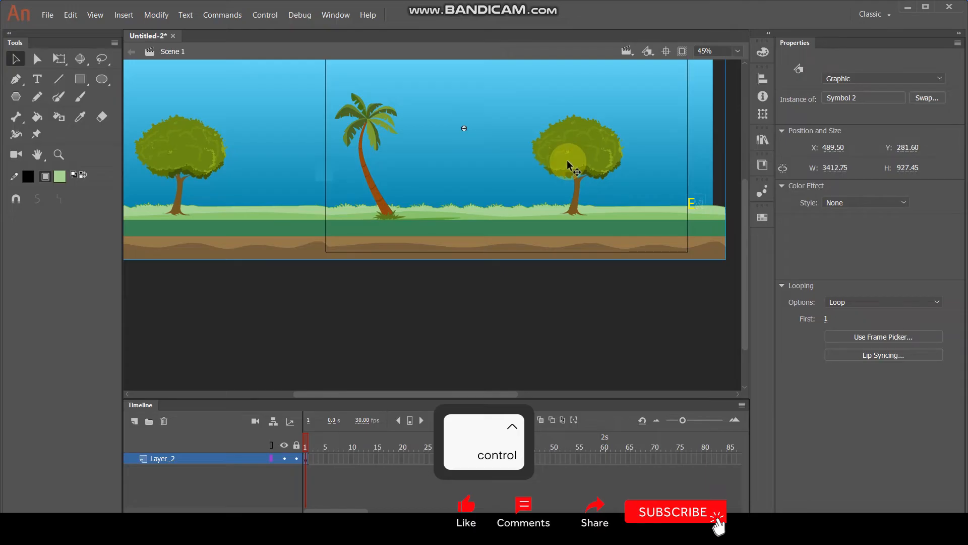
pyautogui.scroll(5, 321, 166)
pyautogui.scroll(-3, 325, 167)
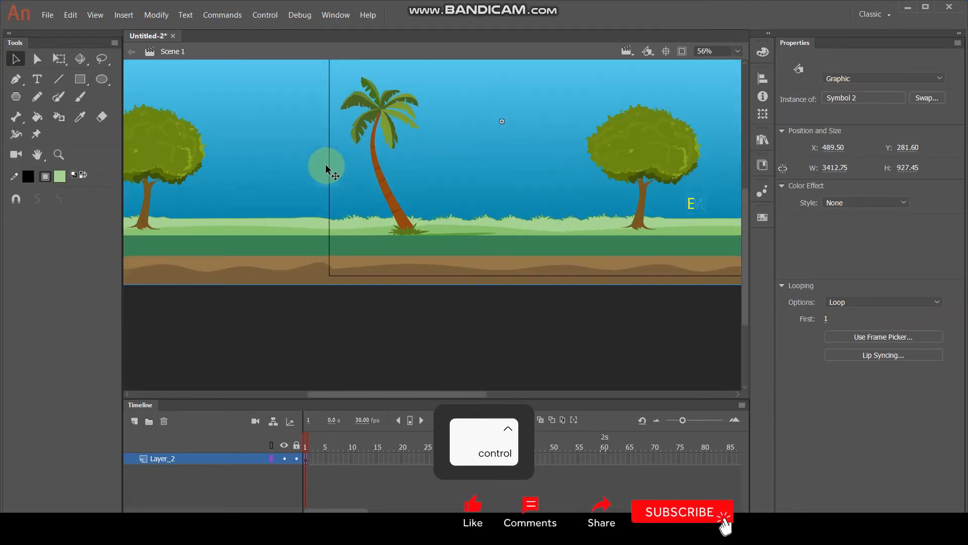
pyautogui.scroll(-2, 627, 211)
pyautogui.scroll(2, 665, 210)
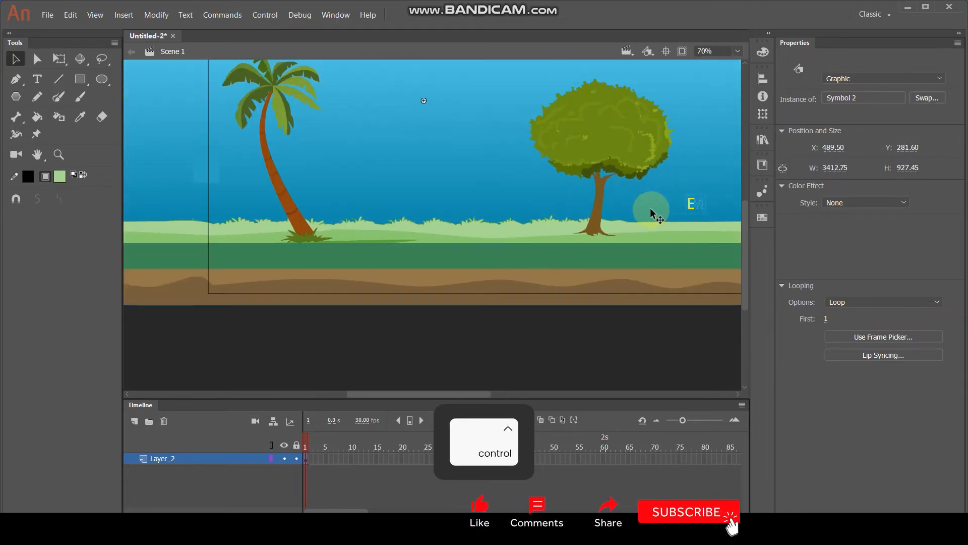
pyautogui.scroll(-2, 656, 212)
pyautogui.scroll(3, 638, 211)
pyautogui.scroll(-2, 638, 209)
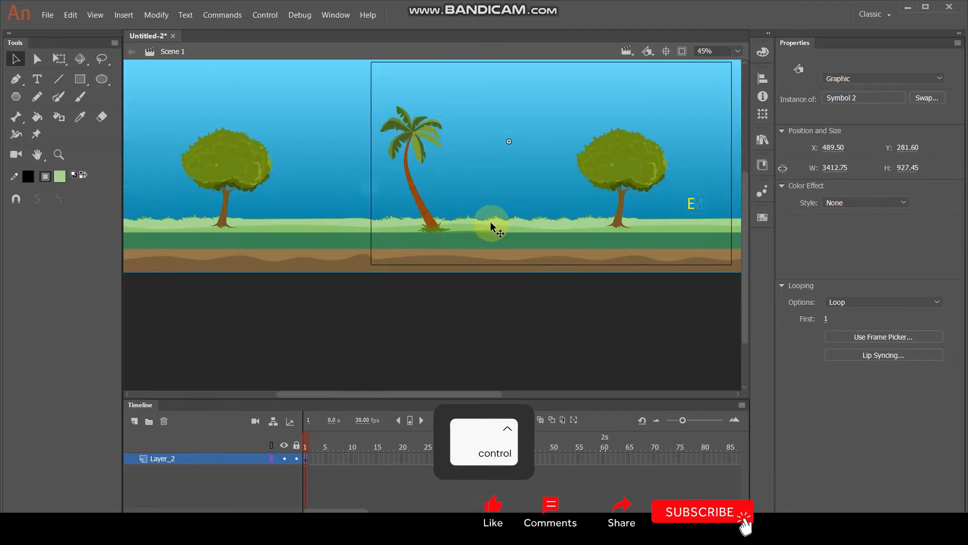
# Open the palm tree's nested group inside Symbol 1 for editing at the tuft around the trunk's base.
pyautogui.scroll(4, 433, 230)
pyautogui.doubleClick(327, 242)
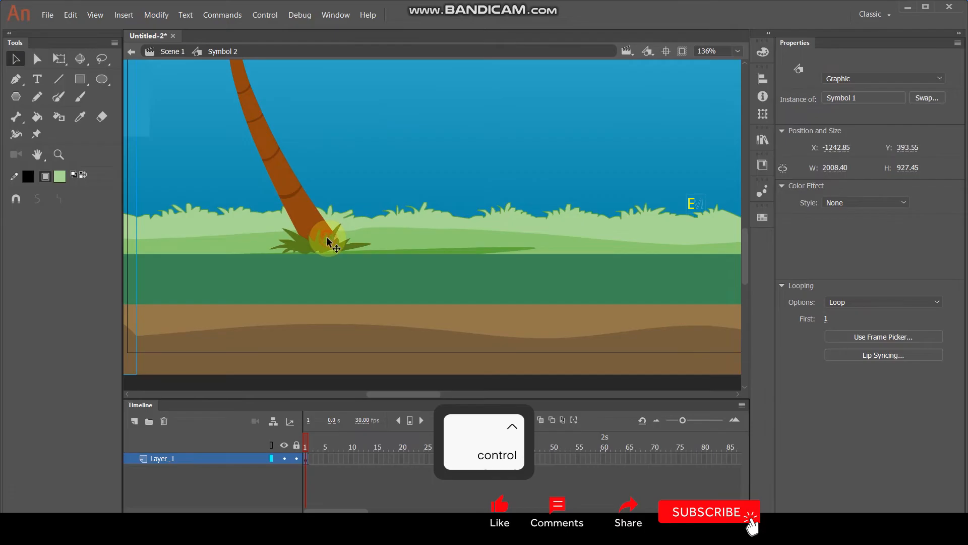
pyautogui.doubleClick(320, 242)
pyautogui.click(329, 248)
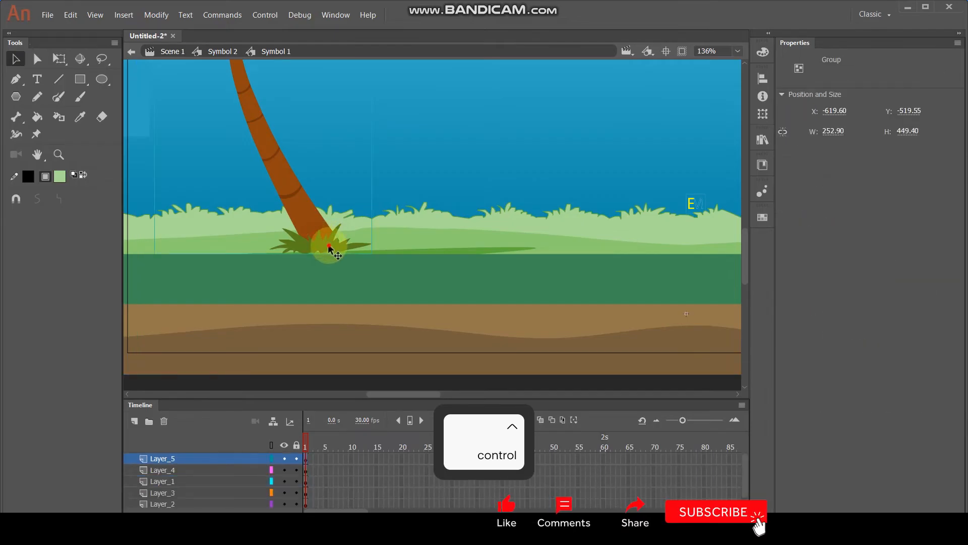
pyautogui.doubleClick(328, 246)
pyautogui.click(326, 244)
pyautogui.doubleClick(325, 244)
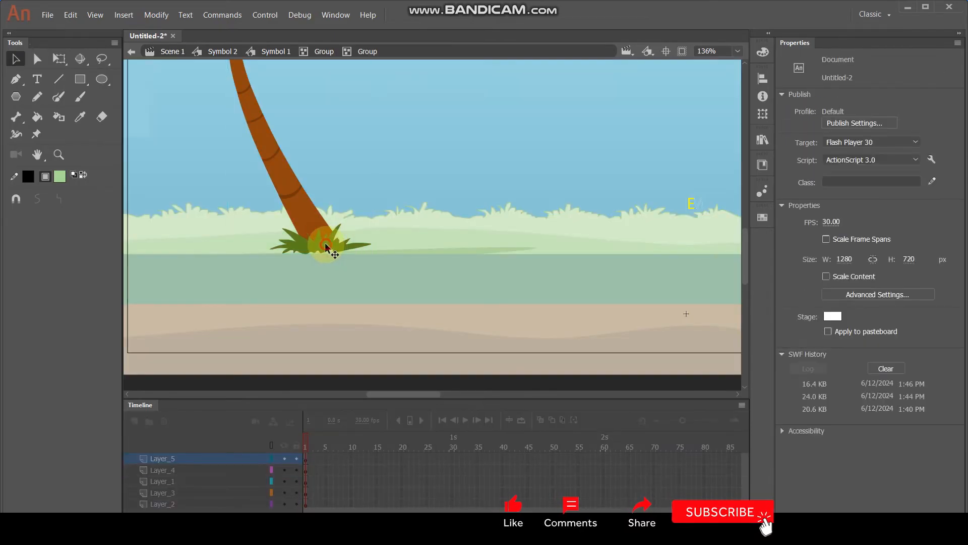
# Duplicate the grass tuft from the palm's base onto the grass right of the round tree, and return to Scene 1.
pyautogui.click(325, 243)
pyautogui.keyDown('ctrl'); pyautogui.scroll(-4, 325, 243); pyautogui.keyUp('ctrl')
pyautogui.keyDown('ctrl'); pyautogui.scroll(2, 642, 225); pyautogui.keyUp('ctrl')
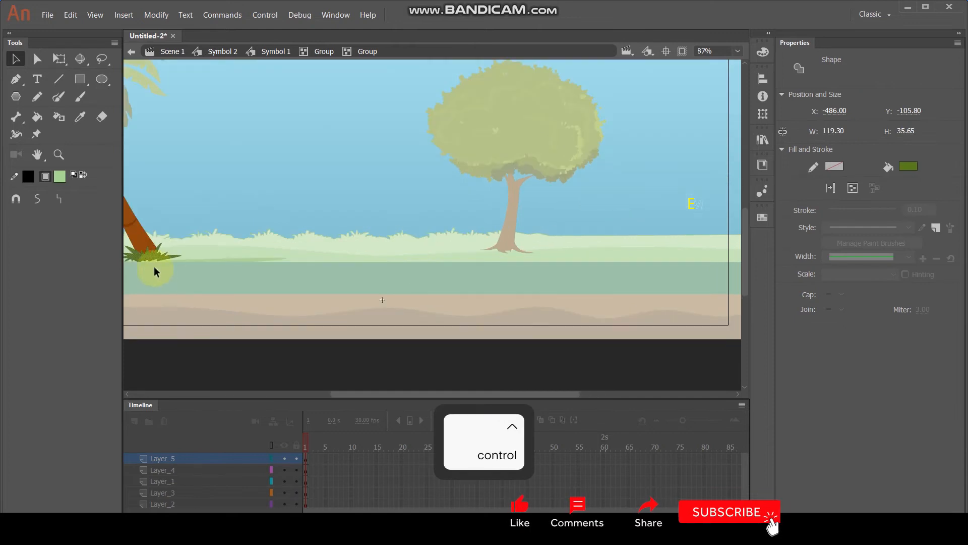
pyautogui.keyDown('alt'); pyautogui.moveTo(156, 255); pyautogui.dragTo(646, 254); pyautogui.keyUp('alt')
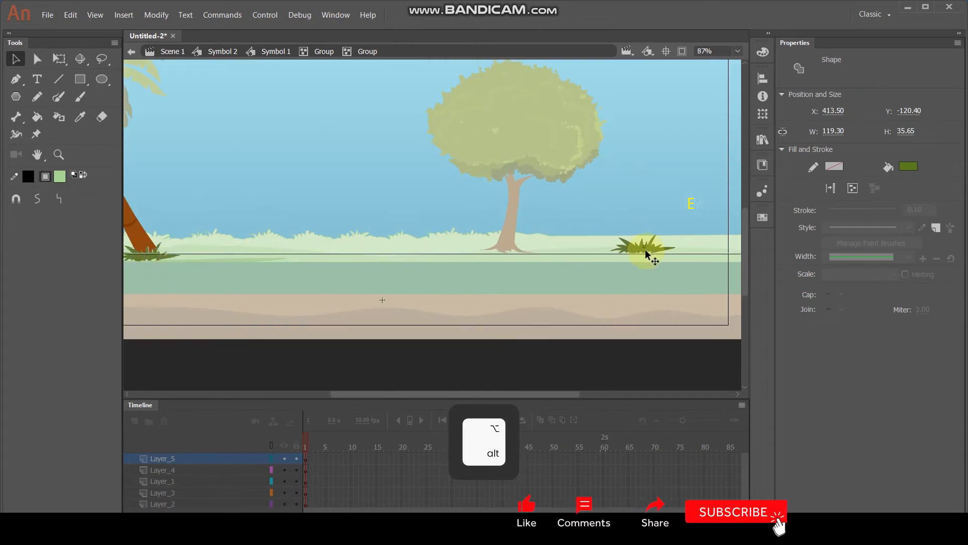
pyautogui.keyDown('ctrl'); pyautogui.scroll(-4, 623, 257); pyautogui.keyUp('ctrl')
pyautogui.keyDown('ctrl'); pyautogui.scroll(2, 281, 262); pyautogui.keyUp('ctrl')
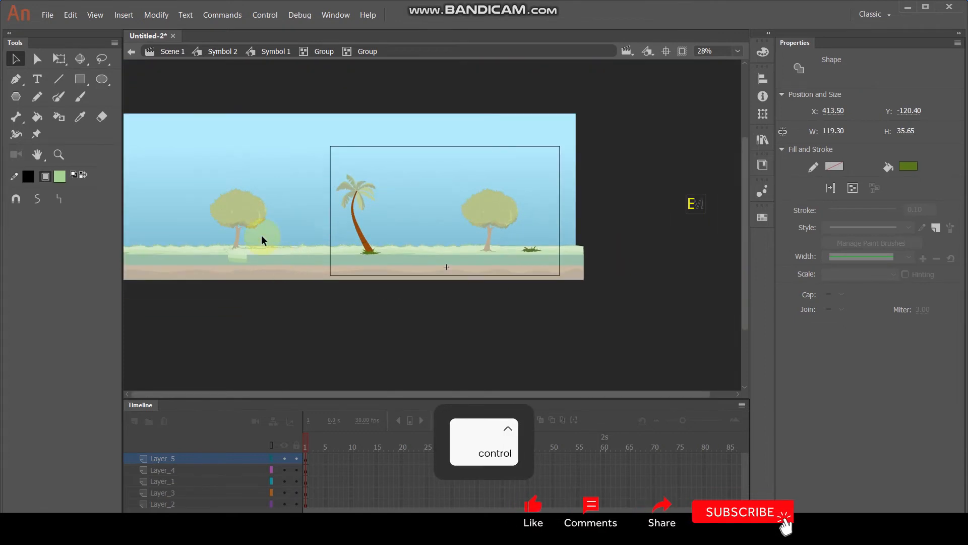
pyautogui.click(179, 52)
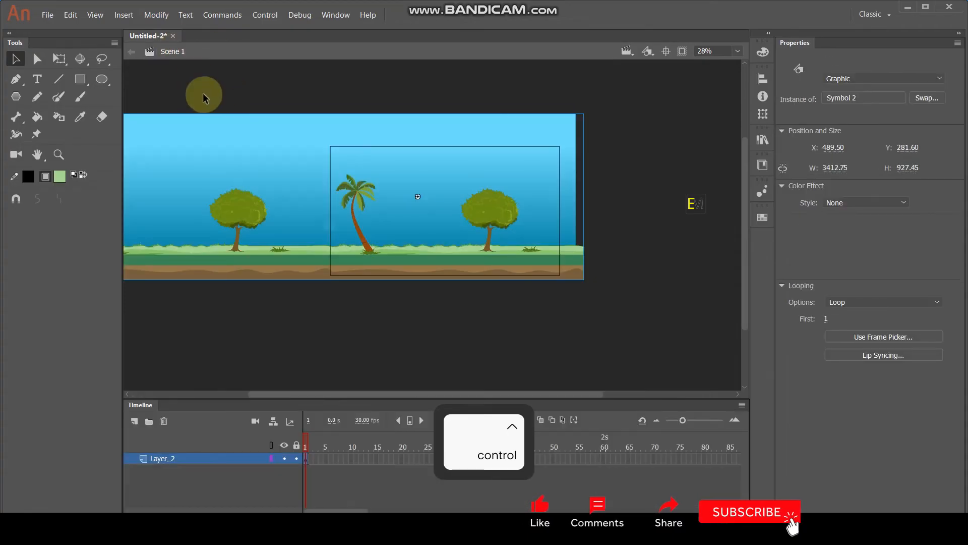
pyautogui.keyDown('ctrl'); pyautogui.scroll(-2, 301, 257); pyautogui.keyUp('ctrl')
pyautogui.keyDown('ctrl'); pyautogui.scroll(2, 299, 252); pyautogui.keyUp('ctrl')
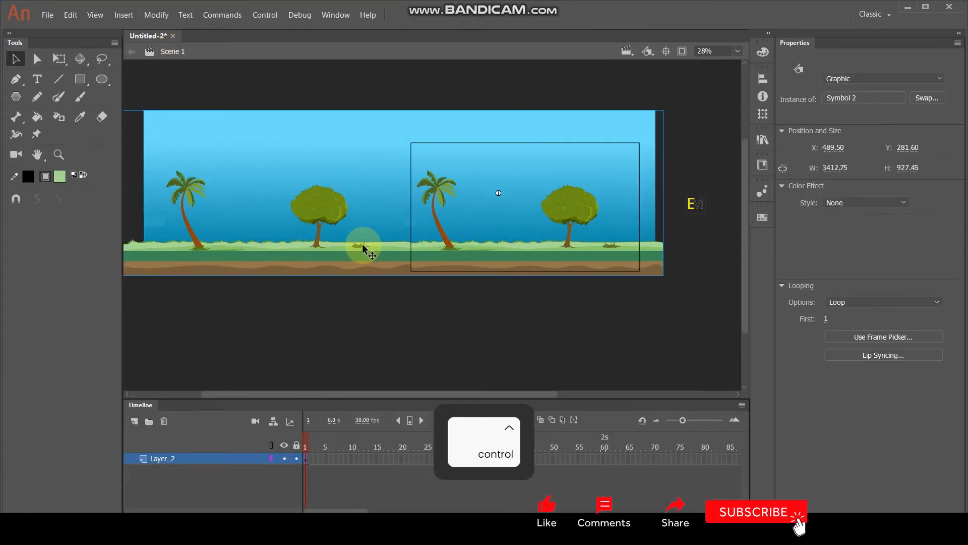
pyautogui.keyDown('ctrl'); pyautogui.scroll(2, 363, 247); pyautogui.keyUp('ctrl')
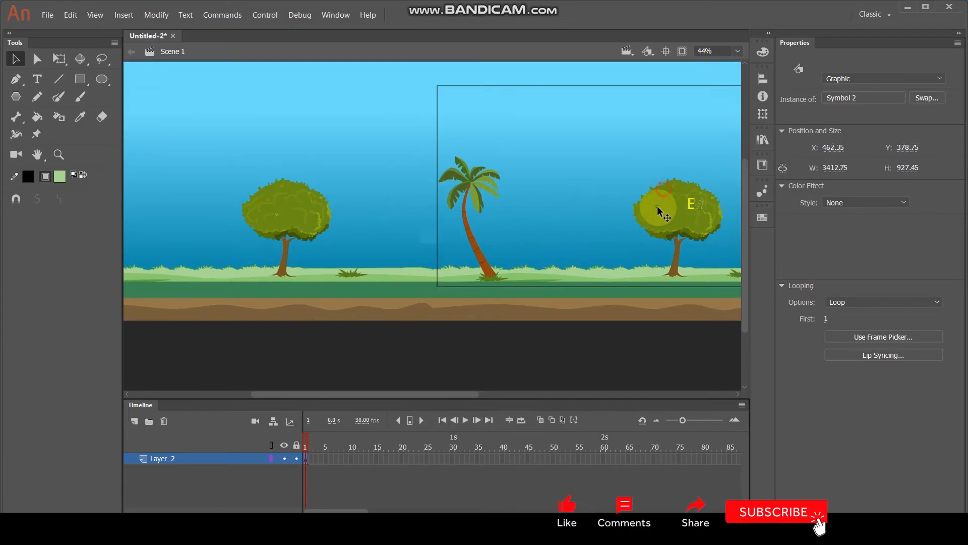
pyautogui.hotkey('ctrl', 'z')
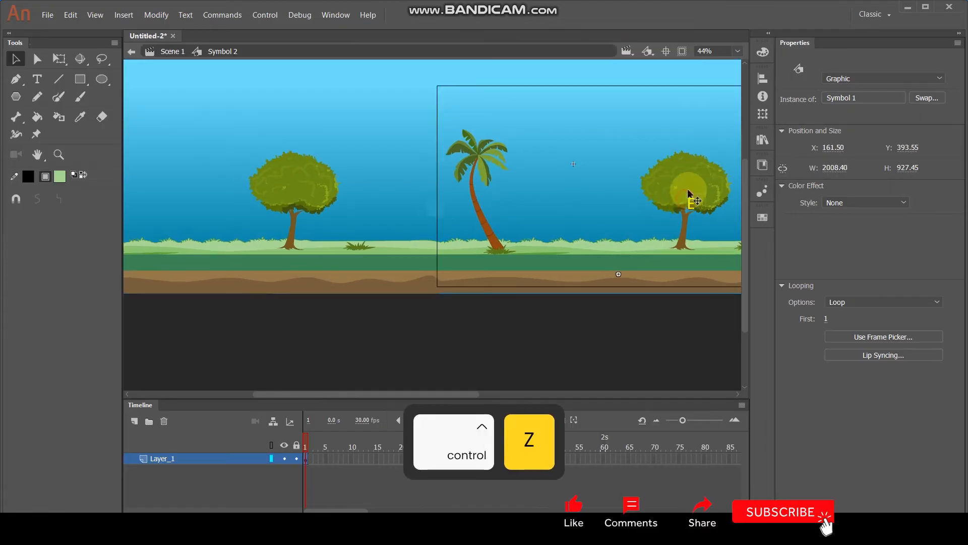
pyautogui.moveTo(688, 195); pyautogui.dragTo(692, 241)
pyautogui.hotkey('ctrl', 'z')
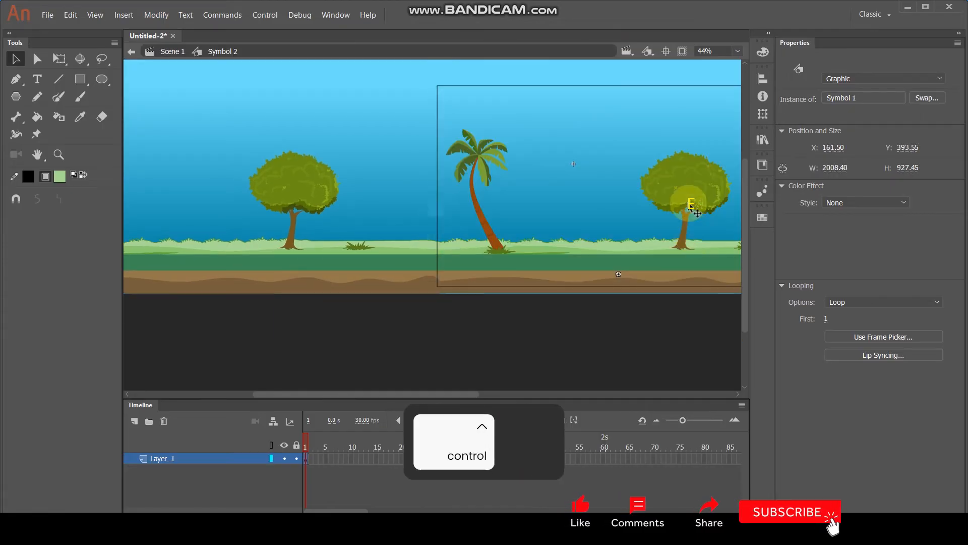
pyautogui.hotkey('ctrl', 'z')
pyautogui.hotkey('ctrl', 'z')
pyautogui.hotkey('ctrl', 'z')
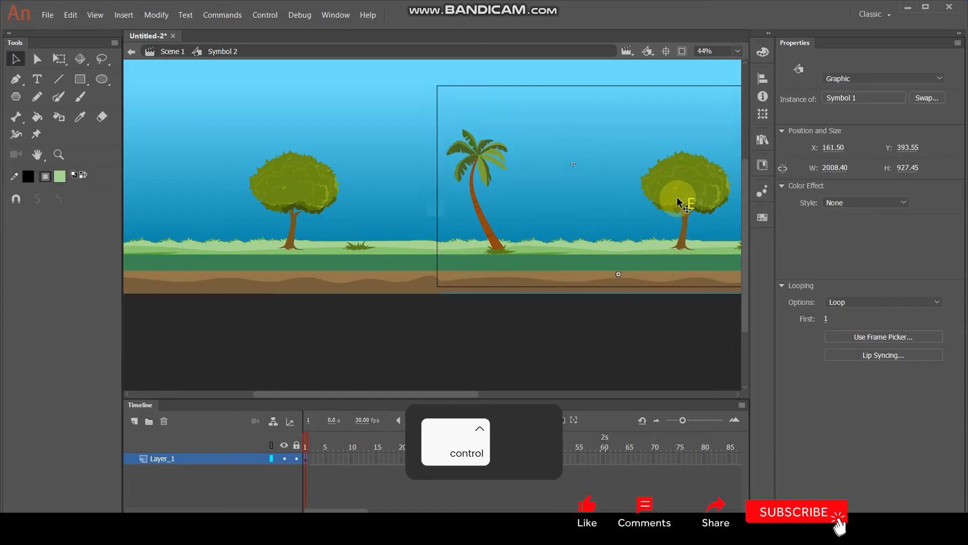
pyautogui.moveTo(687, 194); pyautogui.dragTo(594, 194)
pyautogui.hotkey('ctrl', 'z')
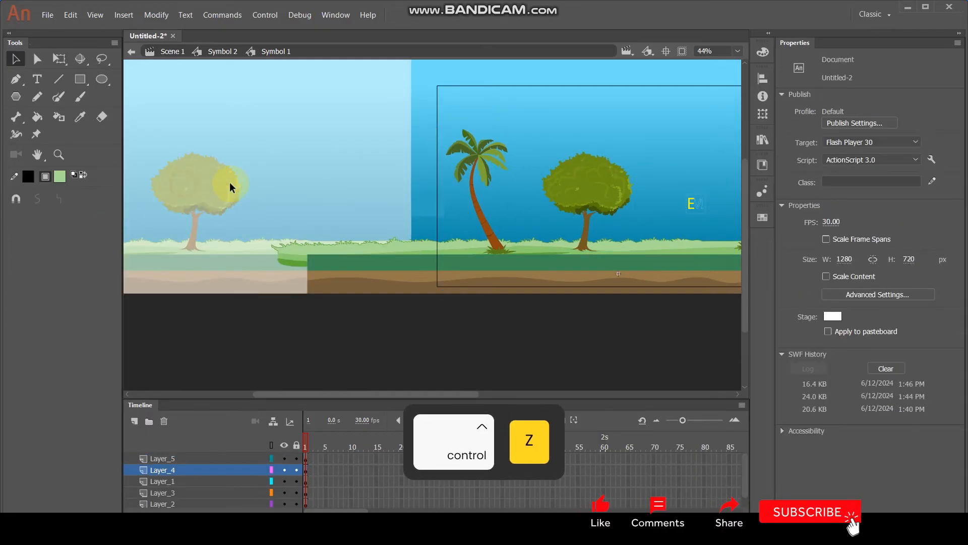
pyautogui.hotkey('ctrl', 'z')
pyautogui.hotkey('ctrl', 'z')
pyautogui.hotkey('ctrl', 'z')
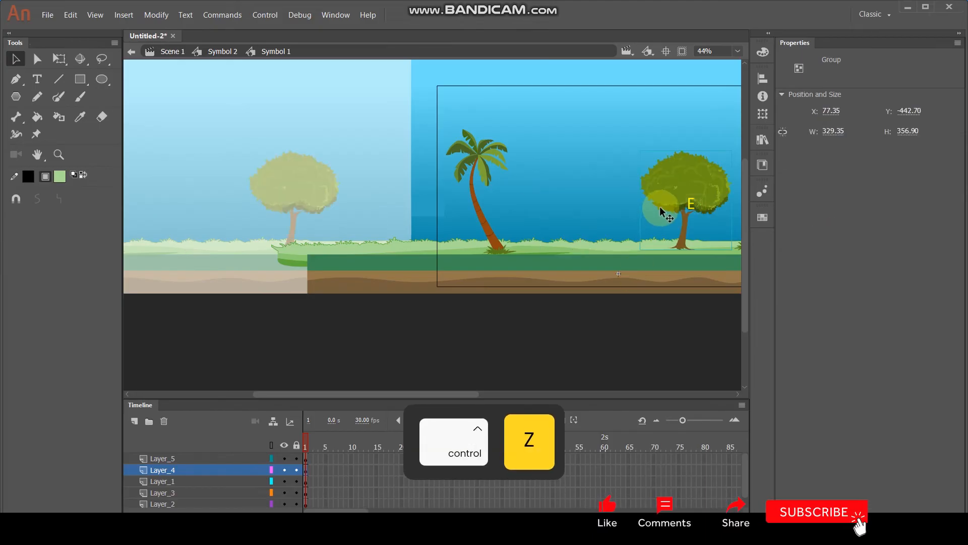
pyautogui.click(172, 52)
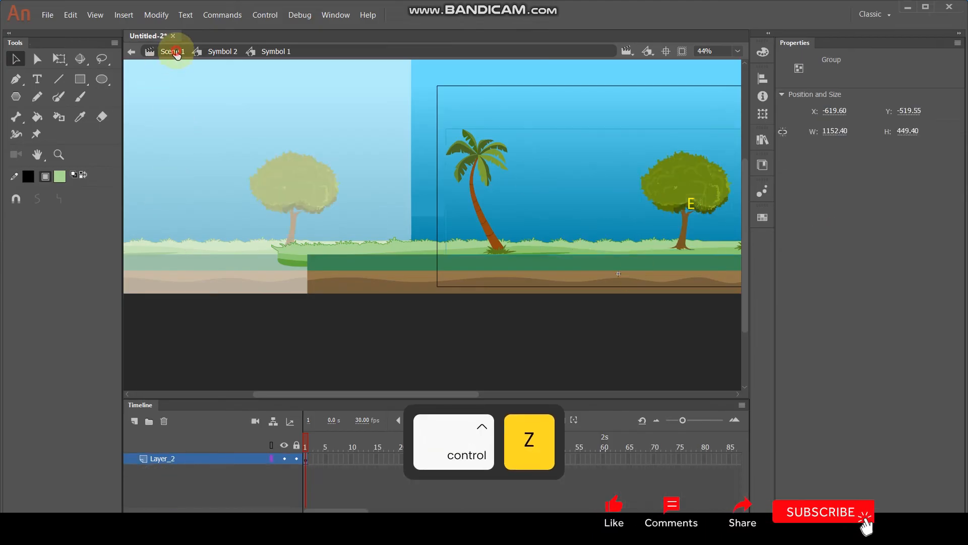
# Nudge Symbol 2 horizontally to X 585.50 at frame 1, aligning the new tuft's tip with the stage's right edge.
pyautogui.scroll(-3, 282, 174)
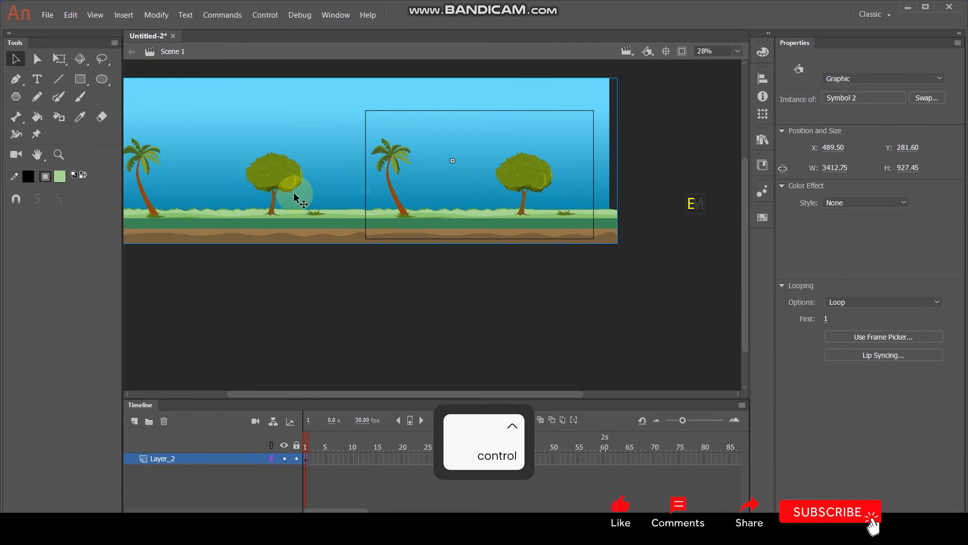
pyautogui.scroll(3, 550, 202)
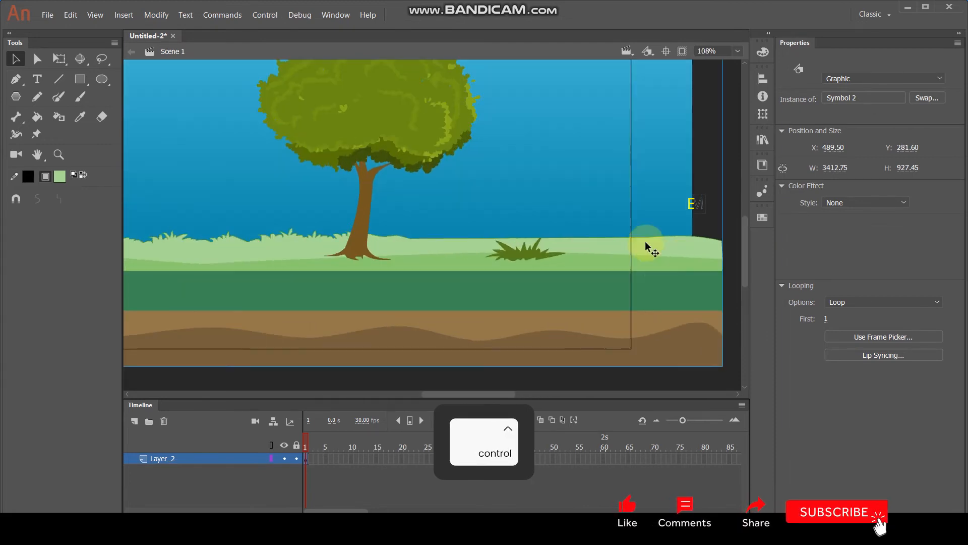
pyautogui.scroll(2, 627, 176)
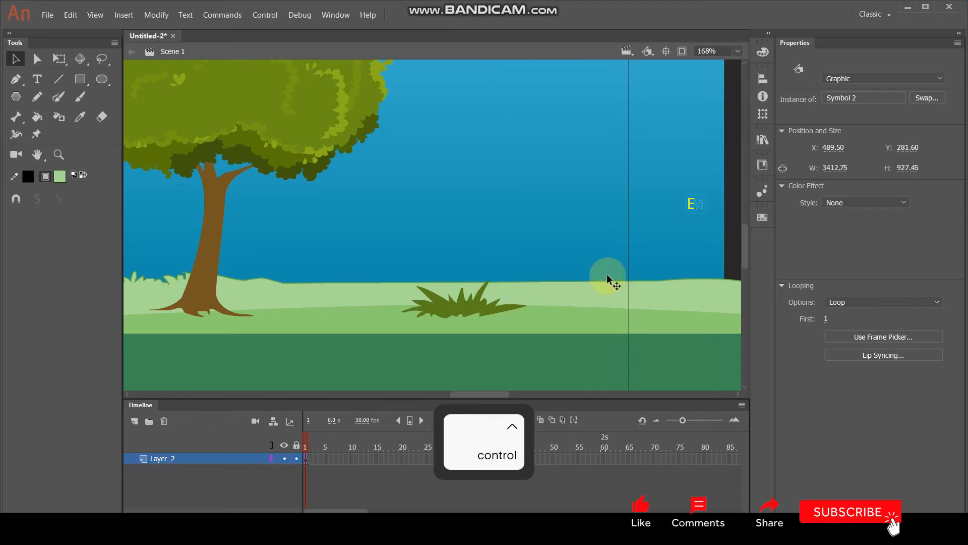
pyautogui.moveTo(545, 287); pyautogui.dragTo(584, 236)
pyautogui.hotkey('ctrl', 'z')
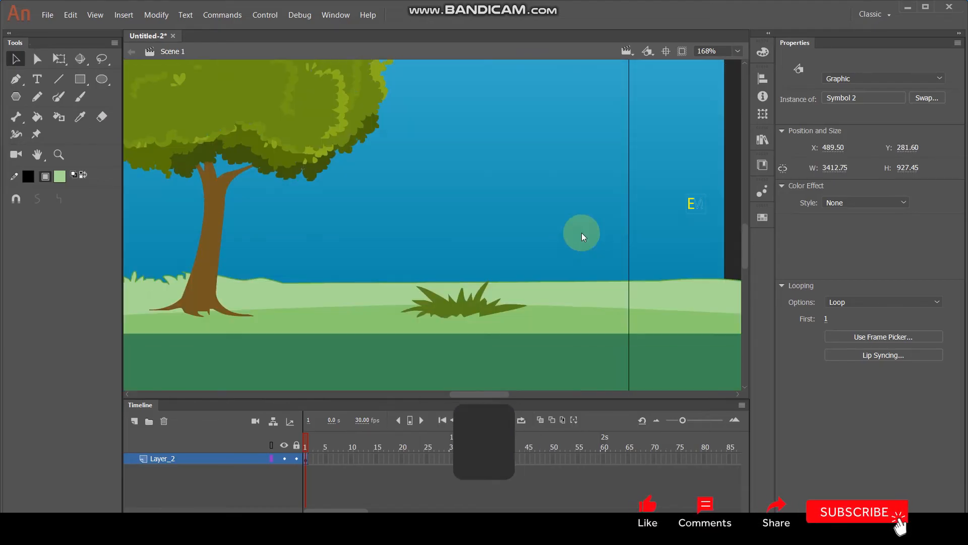
pyautogui.press('shift')
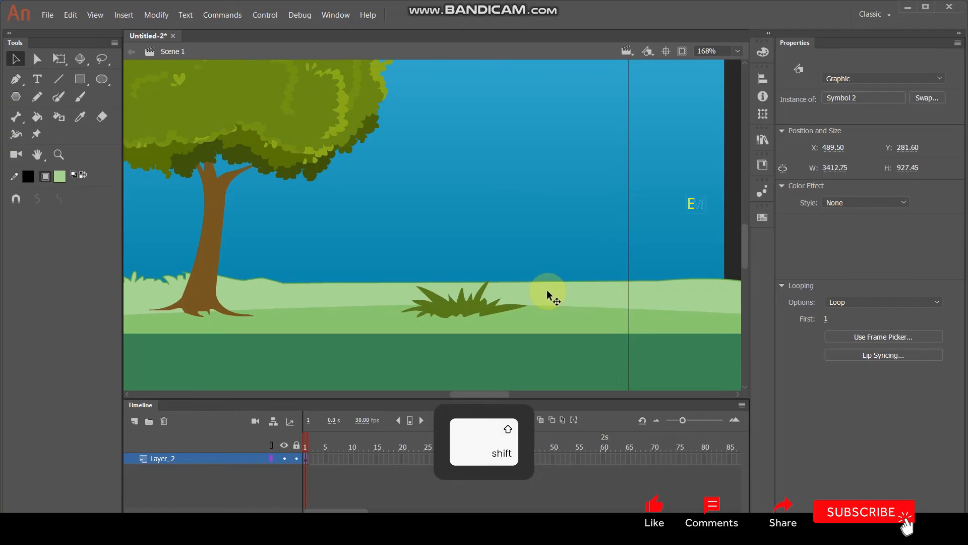
pyautogui.hotkey('shift', 'Right')
pyautogui.hotkey('shift', 'Right')
pyautogui.hotkey('shift', 'Right')
pyautogui.hotkey('shift', 'Right')
pyautogui.hotkey('shift', 'Right')
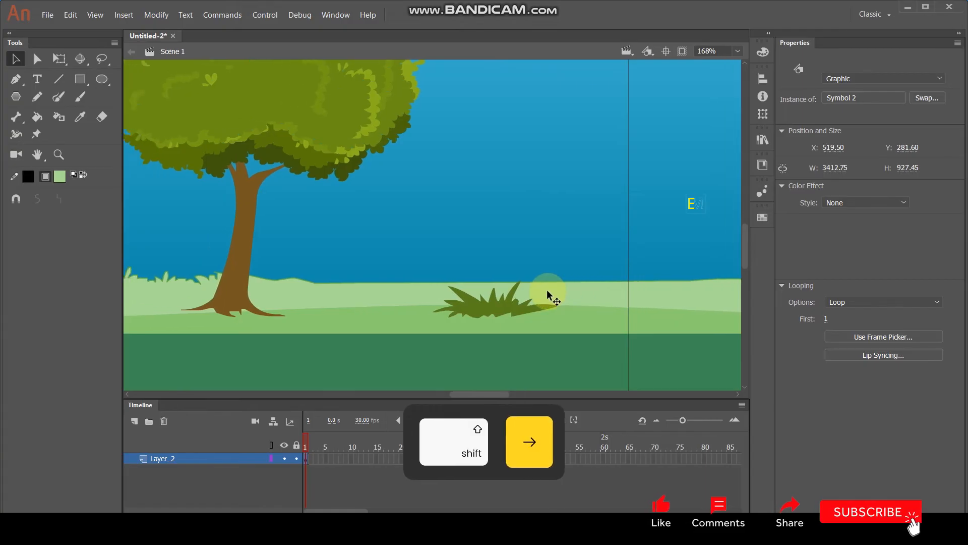
pyautogui.hotkey('shift', 'Right')
pyautogui.hotkey('shift', 'Right')
pyautogui.hotkey('shift', 'Right')
pyautogui.hotkey('shift', 'Right')
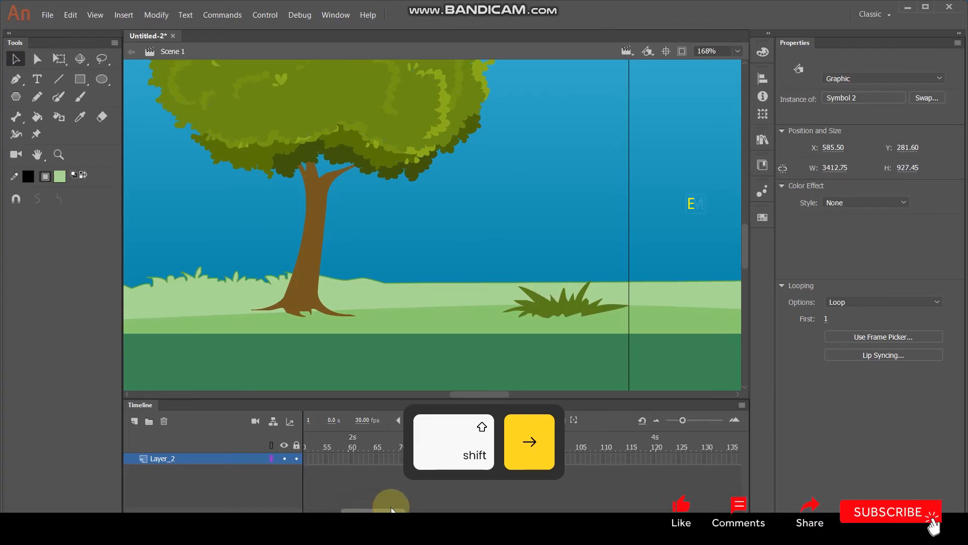
# Insert a keyframe at frame 60 of Layer_2.
pyautogui.moveTo(391, 510); pyautogui.dragTo(353, 509)
pyautogui.click(602, 457)
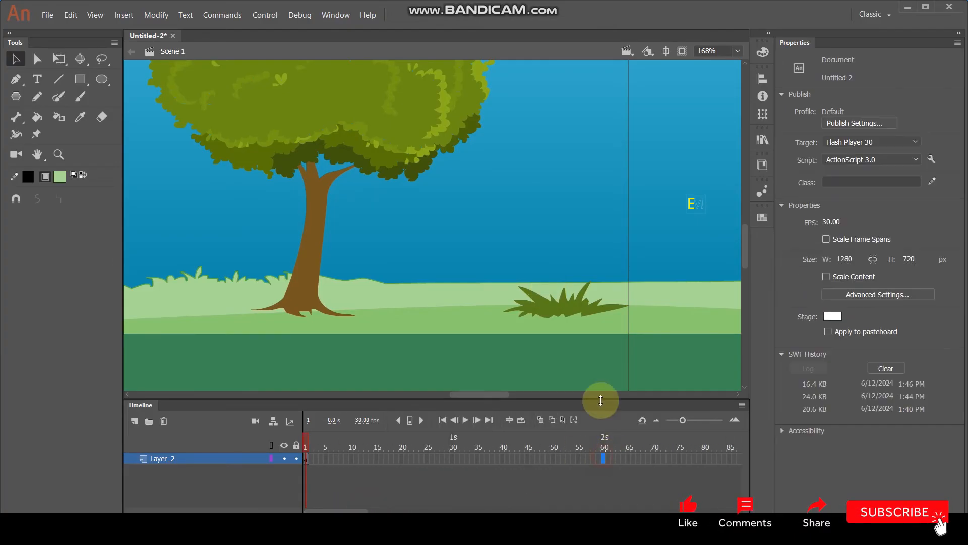
pyautogui.keyDown('ctrl'); pyautogui.scroll(-6, 524, 268); pyautogui.keyUp('ctrl')
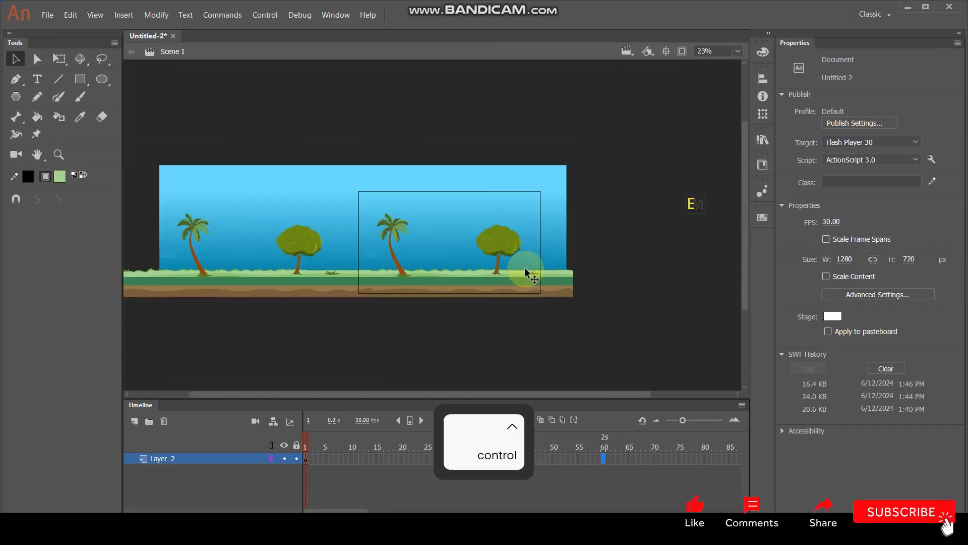
pyautogui.press('F6')
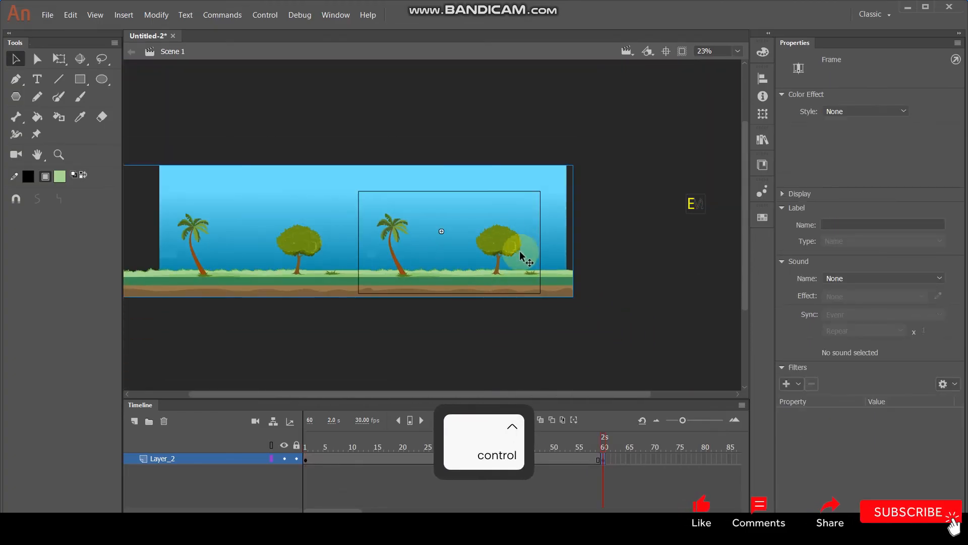
# Move Symbol 2 at frame 60 horizontally to X 1991.50, aligning the other copy's tuft with the stage's right edge.
pyautogui.click(340, 274)
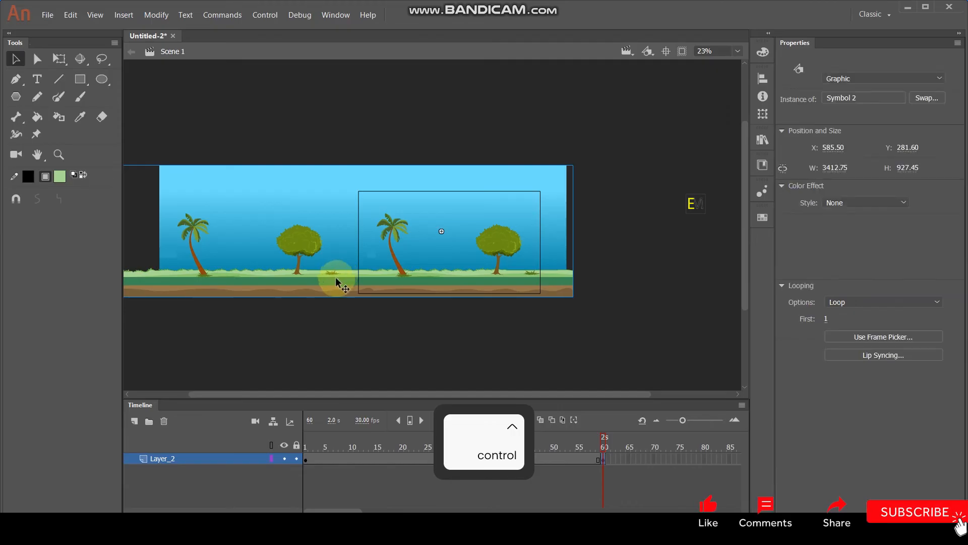
pyautogui.keyDown('ctrl'); pyautogui.scroll(5, 333, 267); pyautogui.keyUp('ctrl')
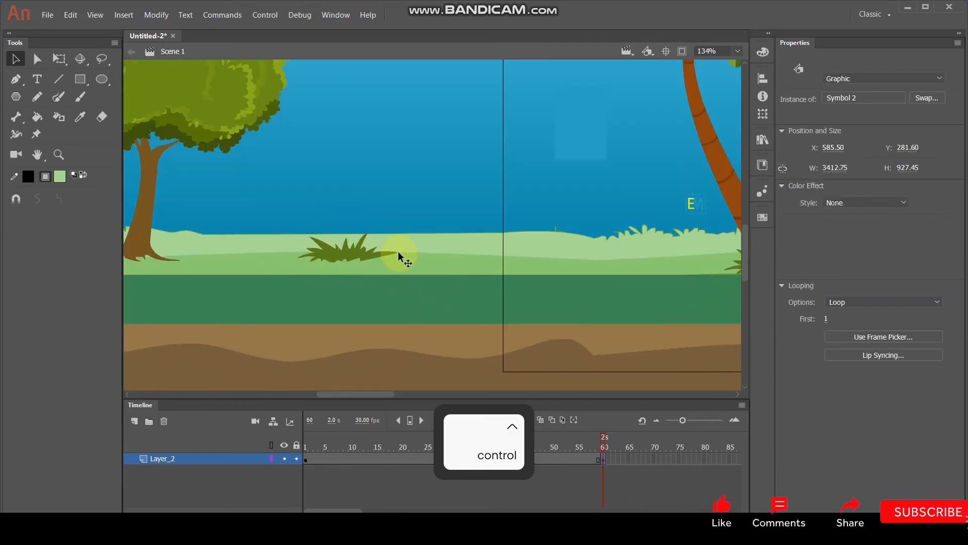
pyautogui.keyDown('ctrl'); pyautogui.scroll(-5, 402, 258); pyautogui.keyUp('ctrl')
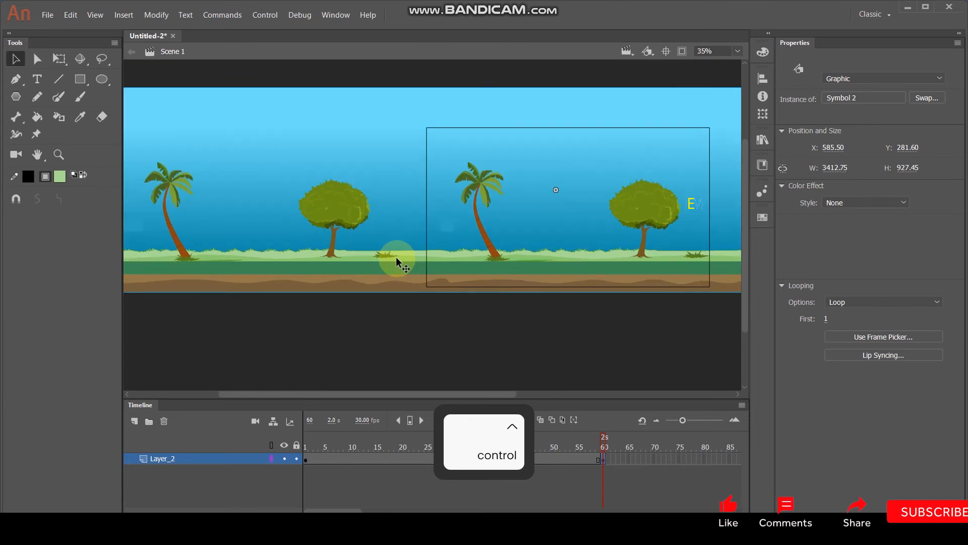
pyautogui.hotkey('shift', 'Right')
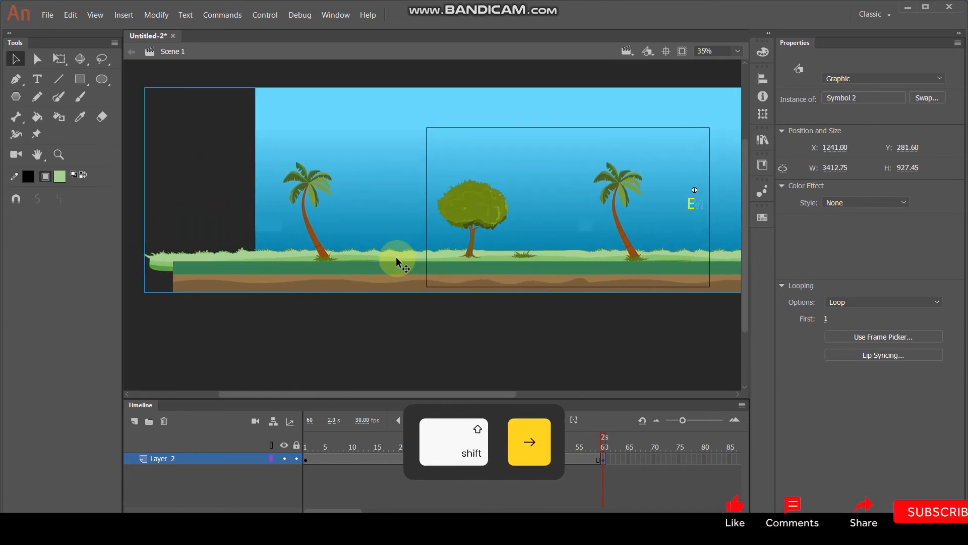
pyautogui.hotkey('shift', 'Right')
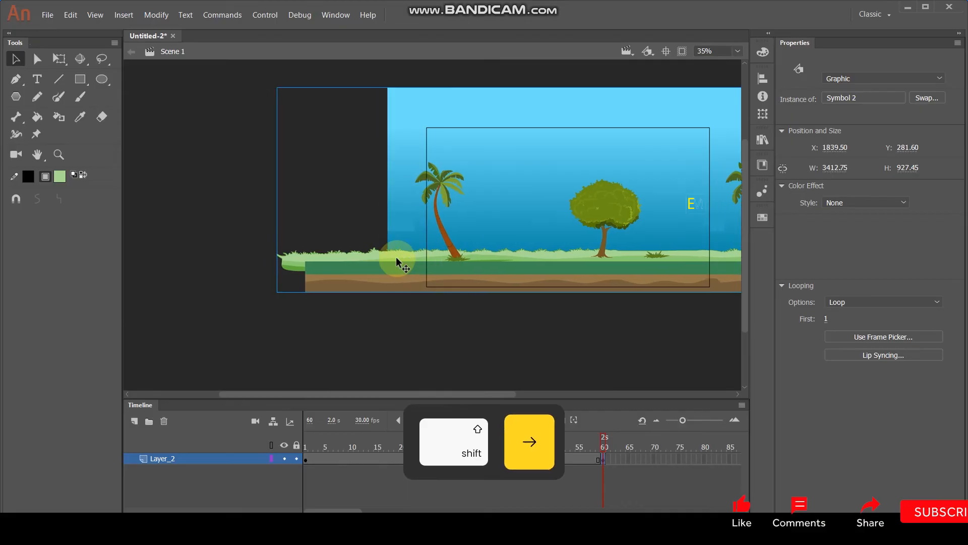
pyautogui.hotkey('shift', 'Right')
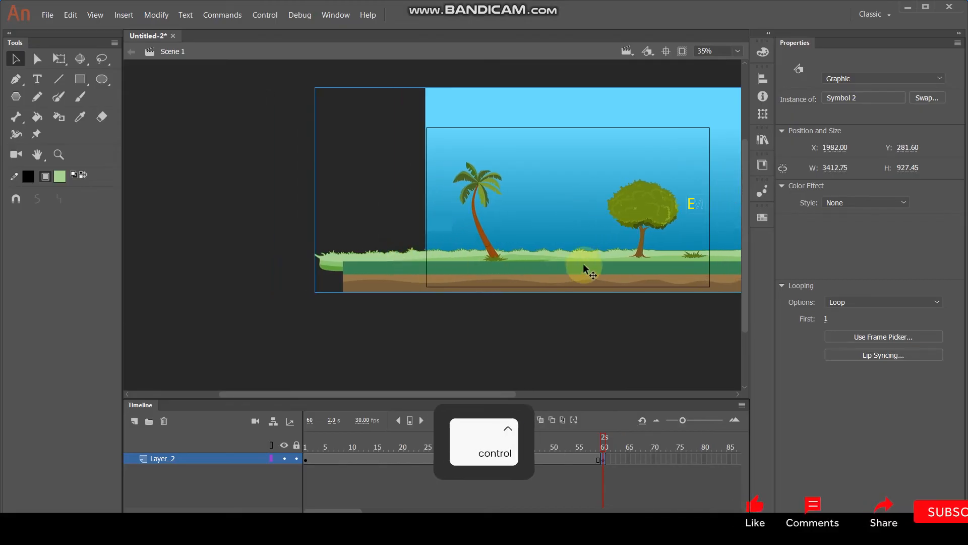
pyautogui.scroll(5, 681, 247)
pyautogui.press('space')
pyautogui.moveTo(717, 222); pyautogui.dragTo(558, 206)
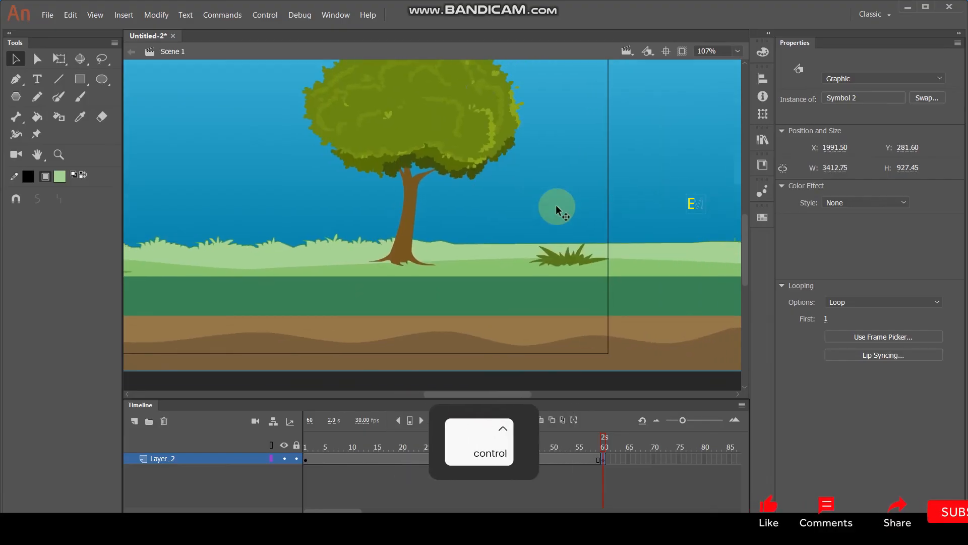
# Stretch the sky clip inside Symbol 1 leftward to about 1521 px wide, covering the gap at the stage's left edge.
pyautogui.scroll(-5, 557, 208)
pyautogui.scroll(8, 302, 93)
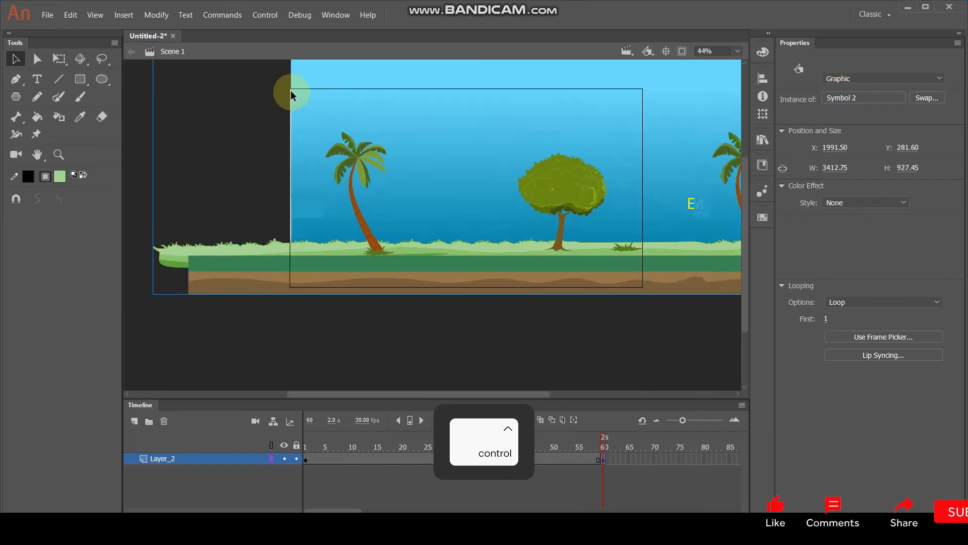
pyautogui.scroll(3, 304, 90)
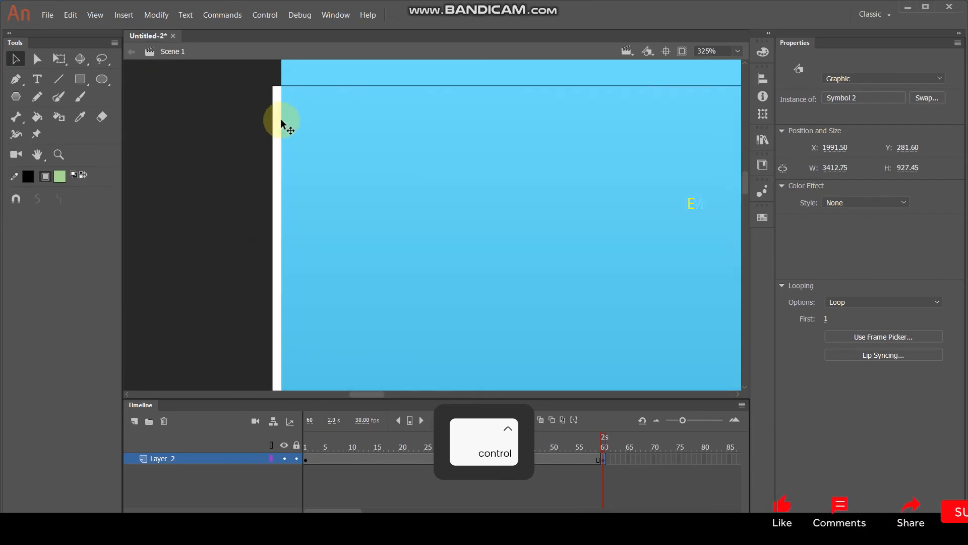
pyautogui.scroll(-10, 303, 118)
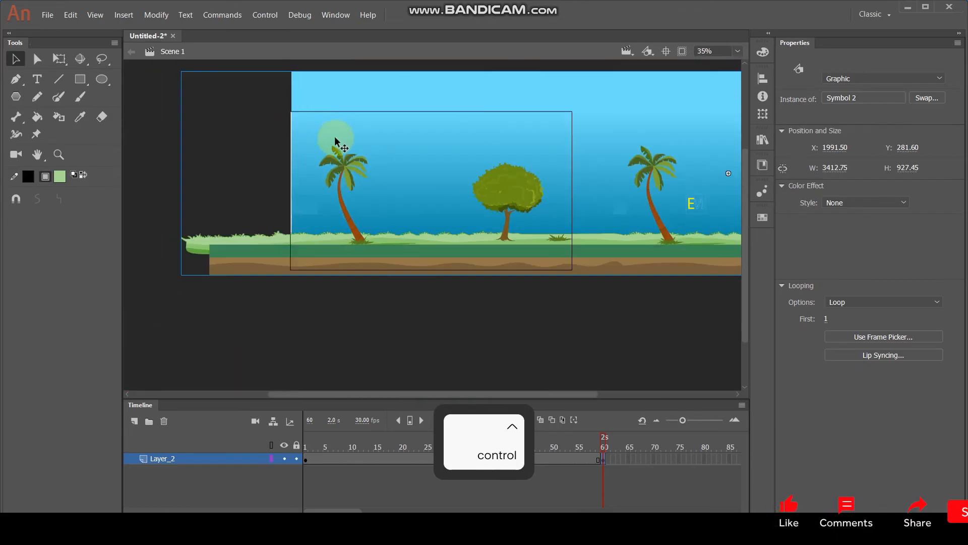
pyautogui.doubleClick(328, 134)
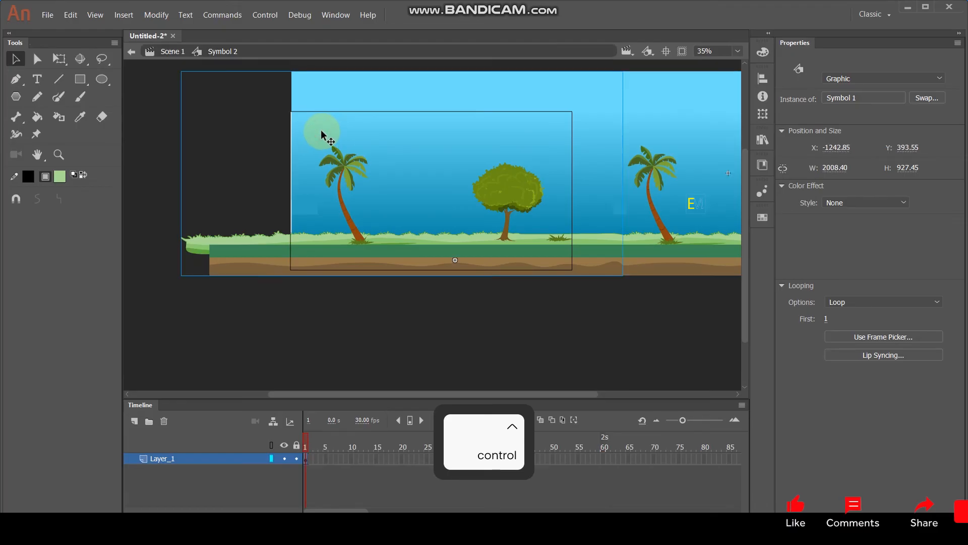
pyautogui.doubleClick(322, 136)
pyautogui.click(316, 126)
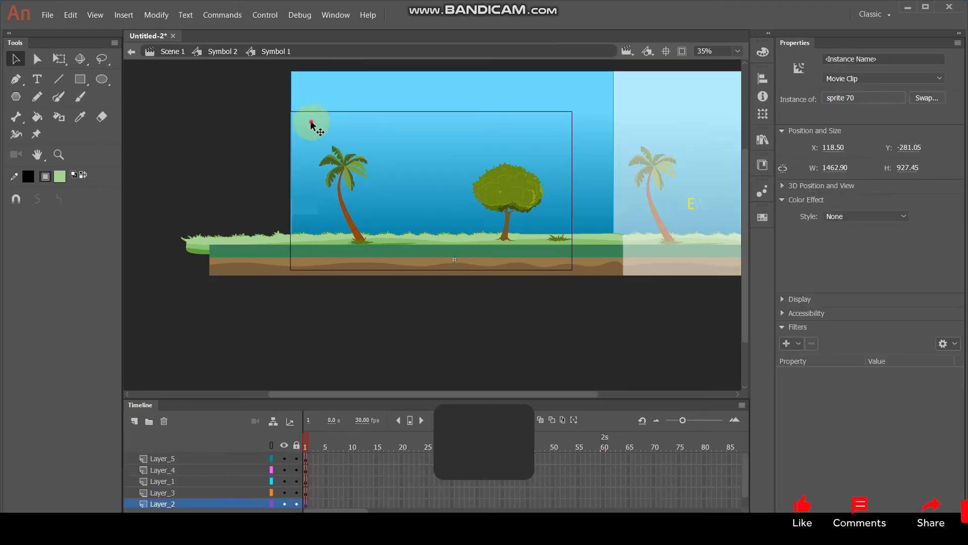
pyautogui.click(59, 60)
pyautogui.moveTo(289, 175); pyautogui.dragTo(283, 175)
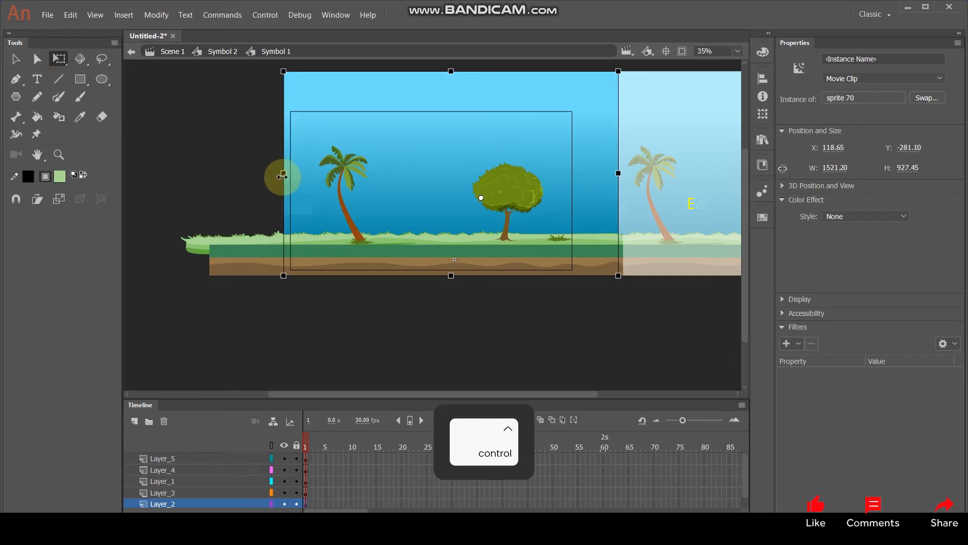
# Return to Scene 1 and compare the grass tuft's alignment with the stage's right edge at frames 1 and 60.
pyautogui.click(173, 51)
pyautogui.click(442, 320)
pyautogui.scroll(2, 603, 211)
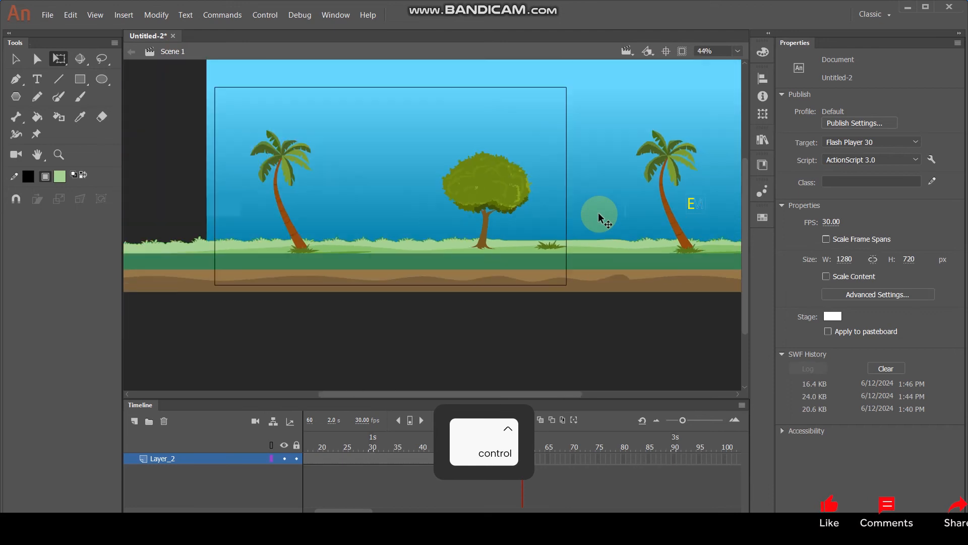
pyautogui.moveTo(373, 446); pyautogui.dragTo(138, 471)
pyautogui.scroll(8, 572, 255)
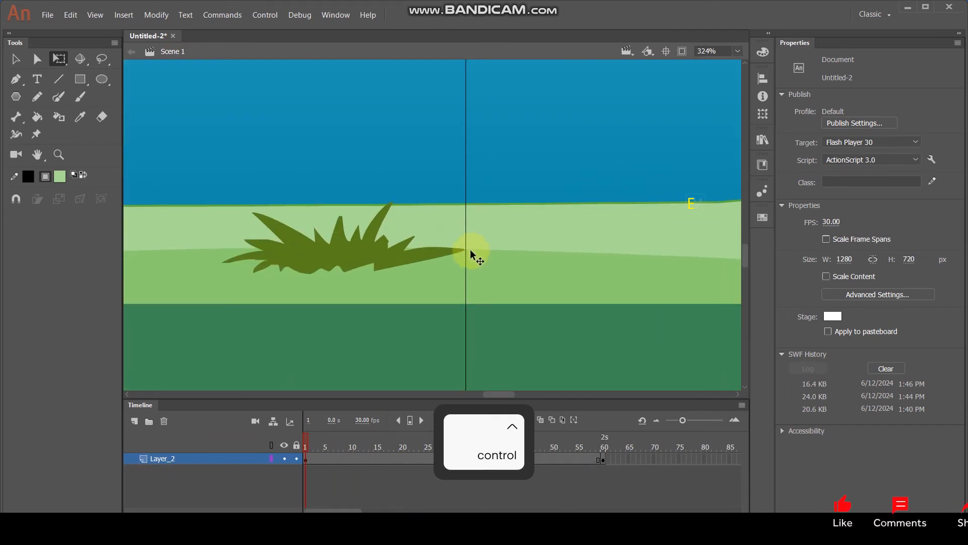
pyautogui.click(602, 446)
pyautogui.moveTo(607, 447)
pyautogui.mouseDown()
pyautogui.moveTo(583, 451)
pyautogui.moveTo(610, 441)
pyautogui.mouseUp()
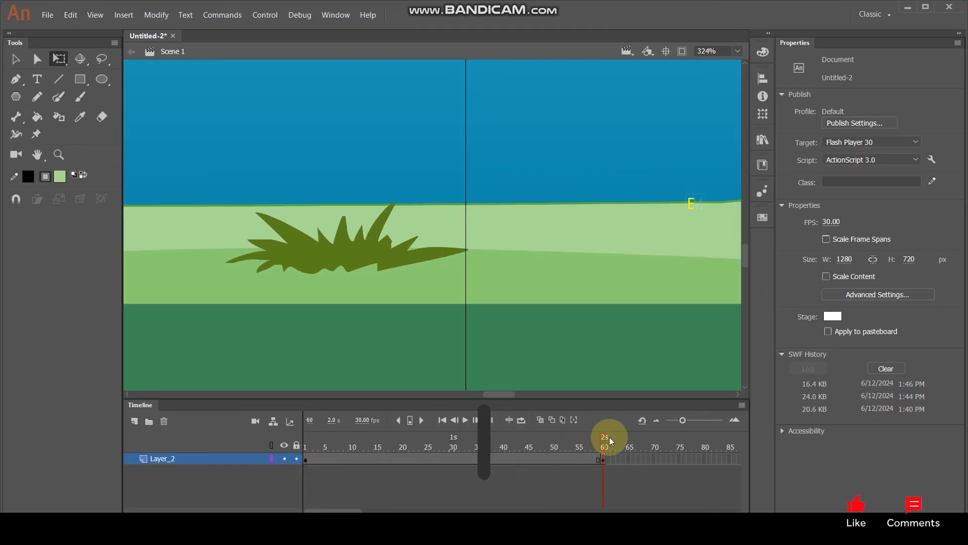
# Nudge Symbol 2 at frame 60 slightly left so the tuft's tip matches its frame 1 position at the stage edge.
pyautogui.click(601, 459)
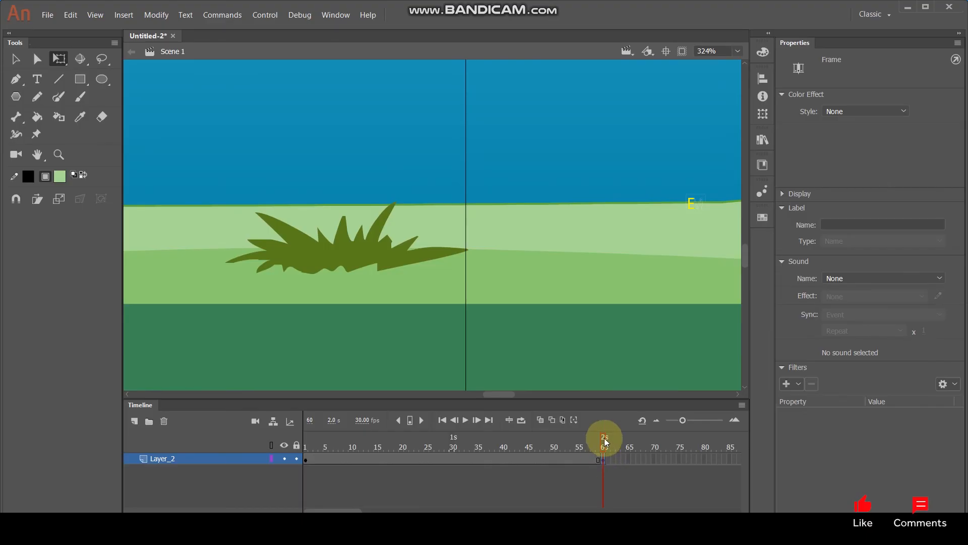
pyautogui.click(606, 442)
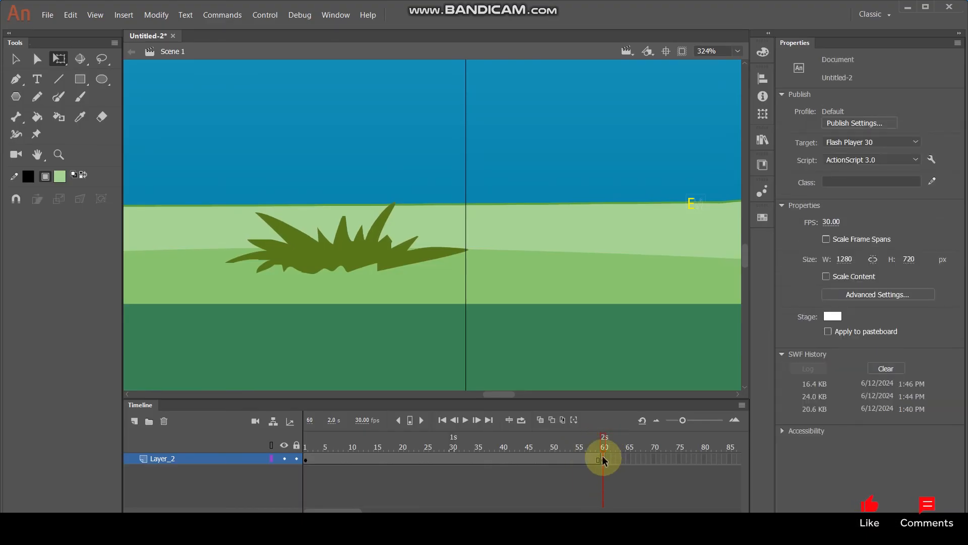
pyautogui.click(603, 459)
pyautogui.press('shift')
pyautogui.press('Left')
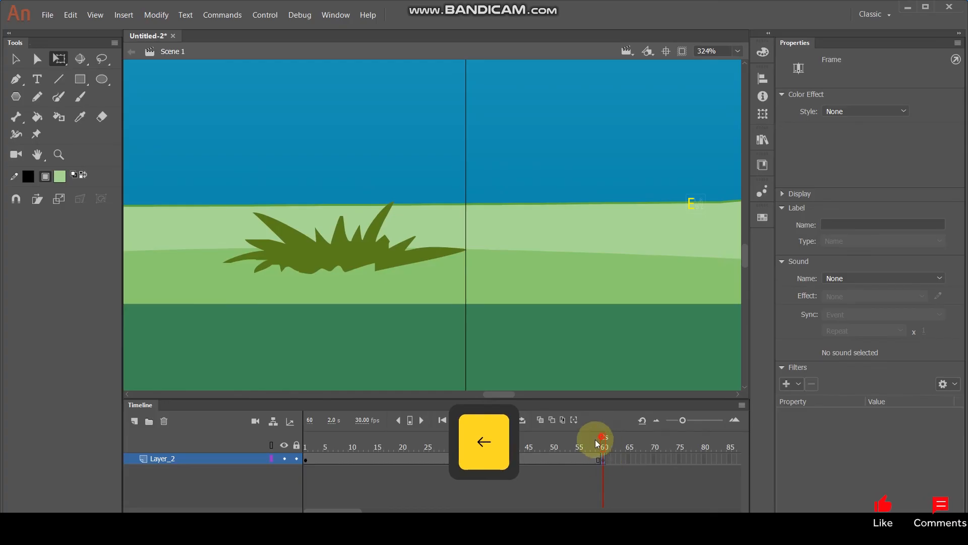
pyautogui.click(333, 471)
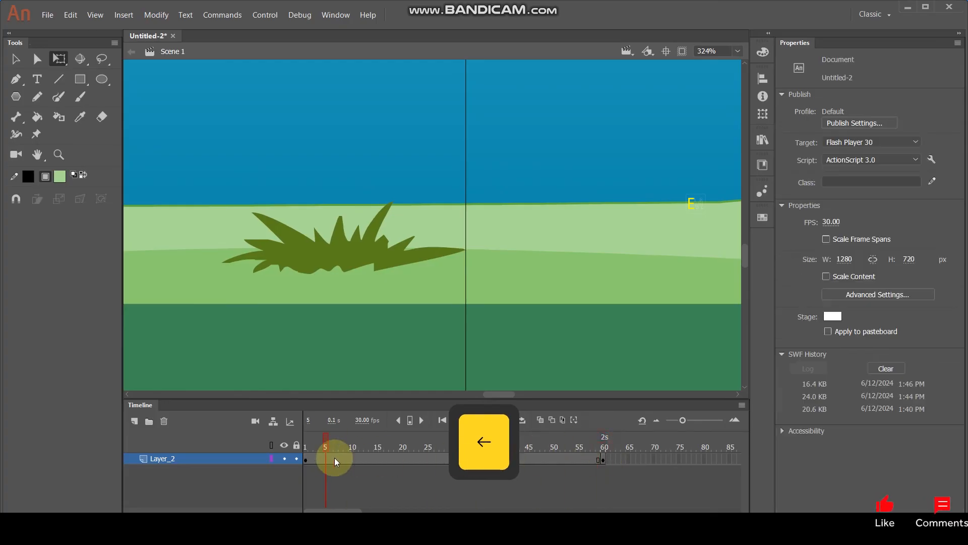
# Create a classic tween between the frame 1 and frame 60 keyframes of Layer_2 and test the movie.
pyautogui.click(550, 459)
pyautogui.rightClick(550, 458)
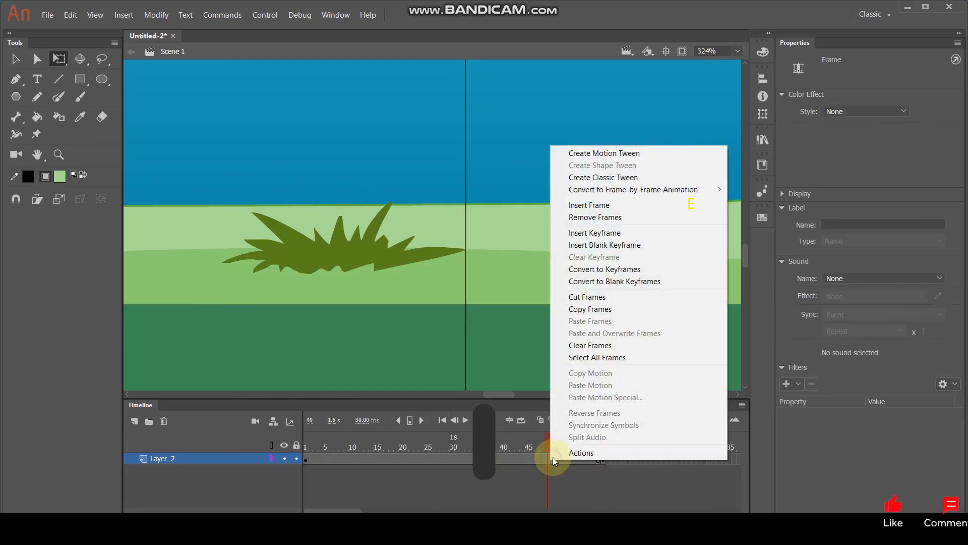
pyautogui.click(610, 178)
pyautogui.hotkey('ctrl', 'Return')
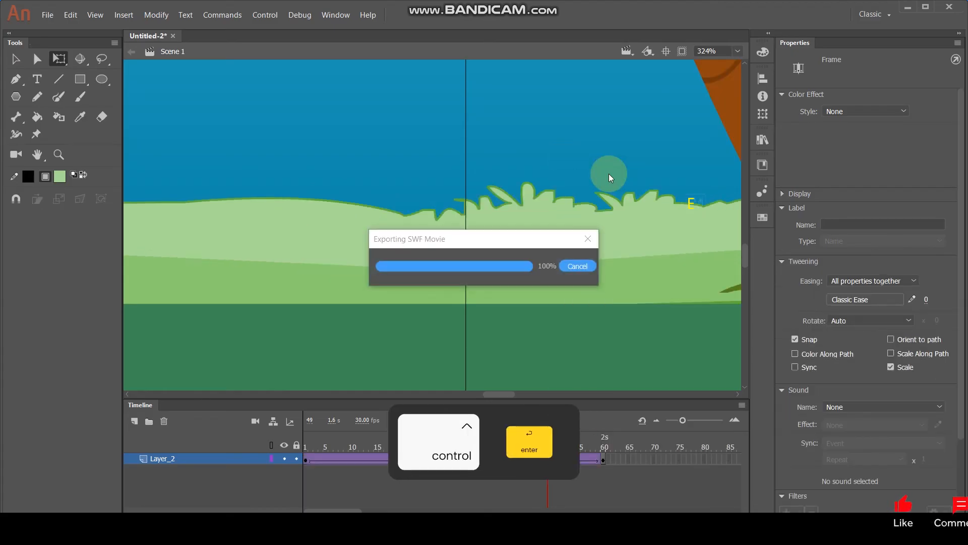